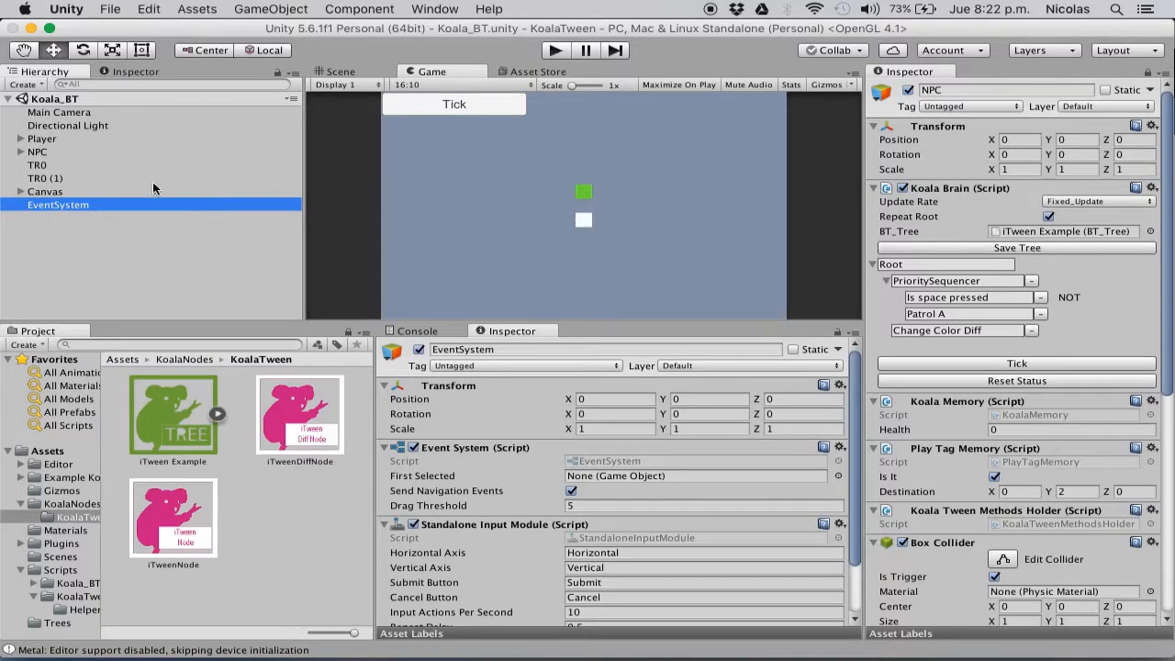
- Select the NPC object, look inside the Plugins/Pixelplacement/iTween folder for the iTween script, and return to the KoalaNodes/KoalaTween folder
{"action": "left_click", "coordinate": [127, 152]}
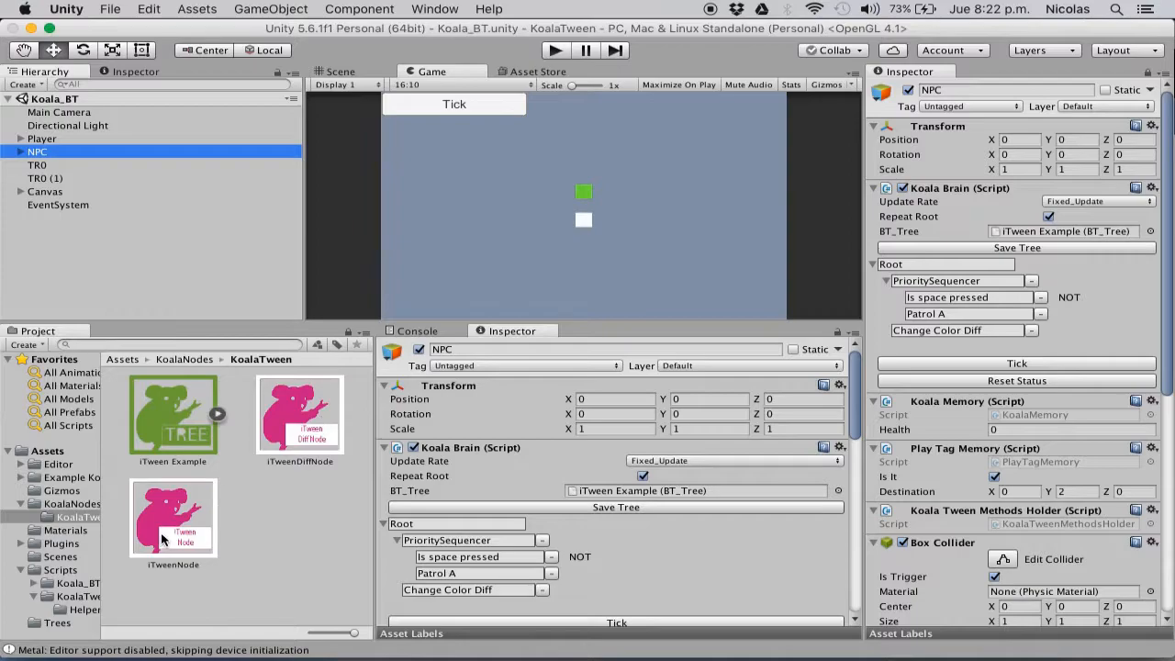
{"action": "left_click", "coordinate": [21, 543]}
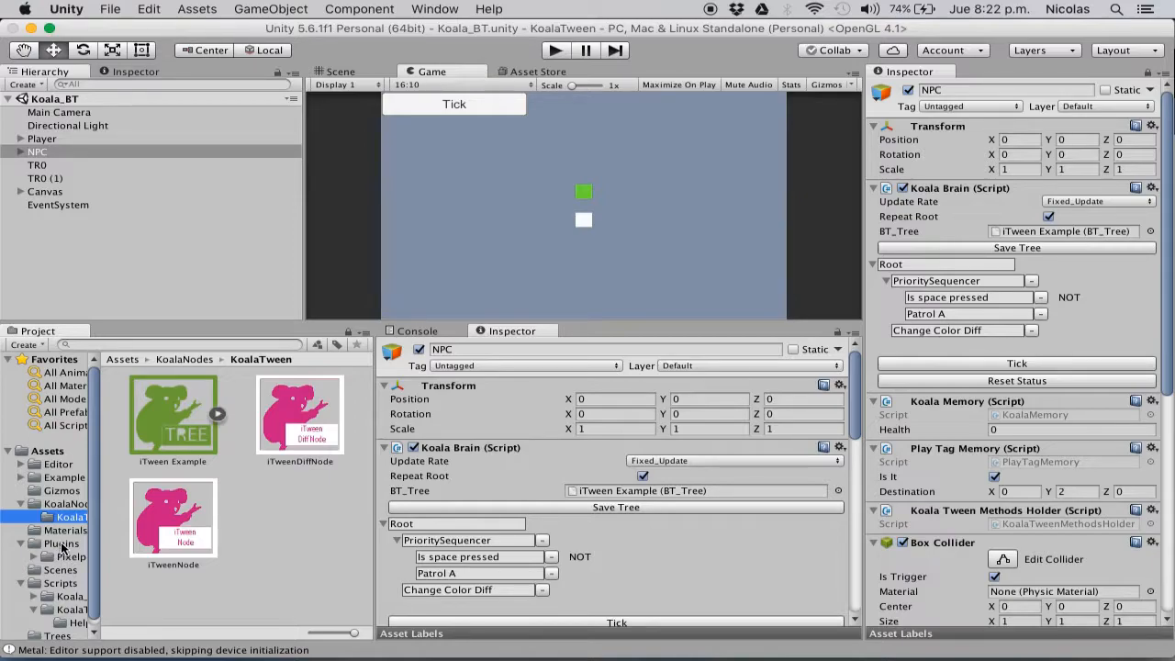
{"action": "left_click", "coordinate": [61, 545]}
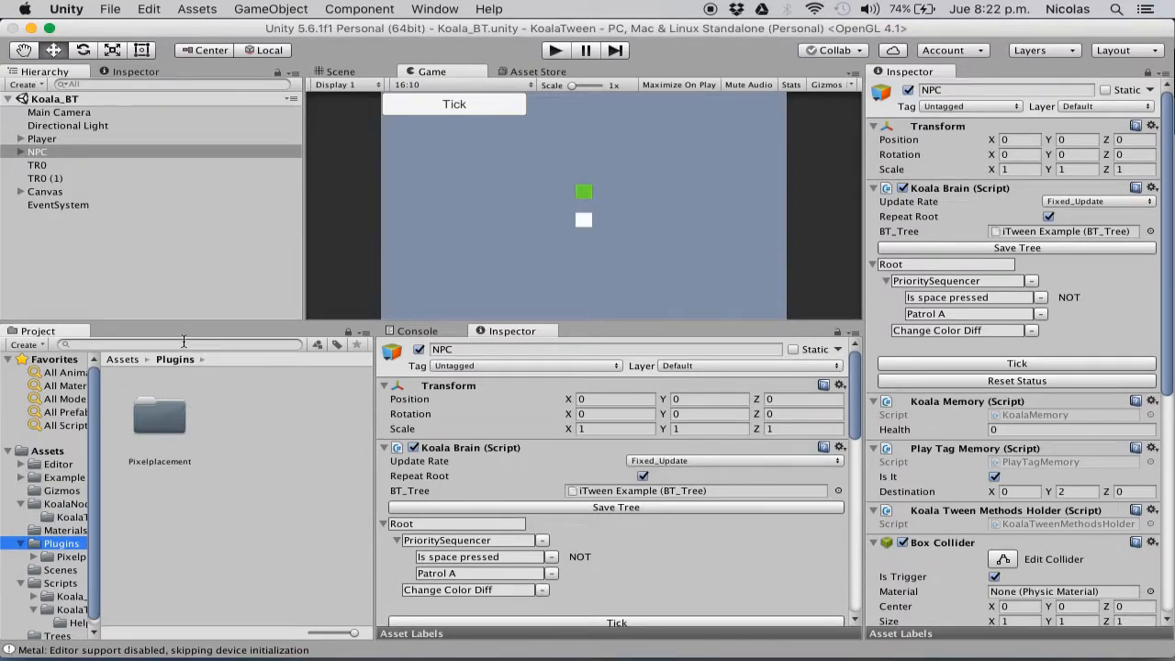
{"action": "double_click", "coordinate": [166, 424]}
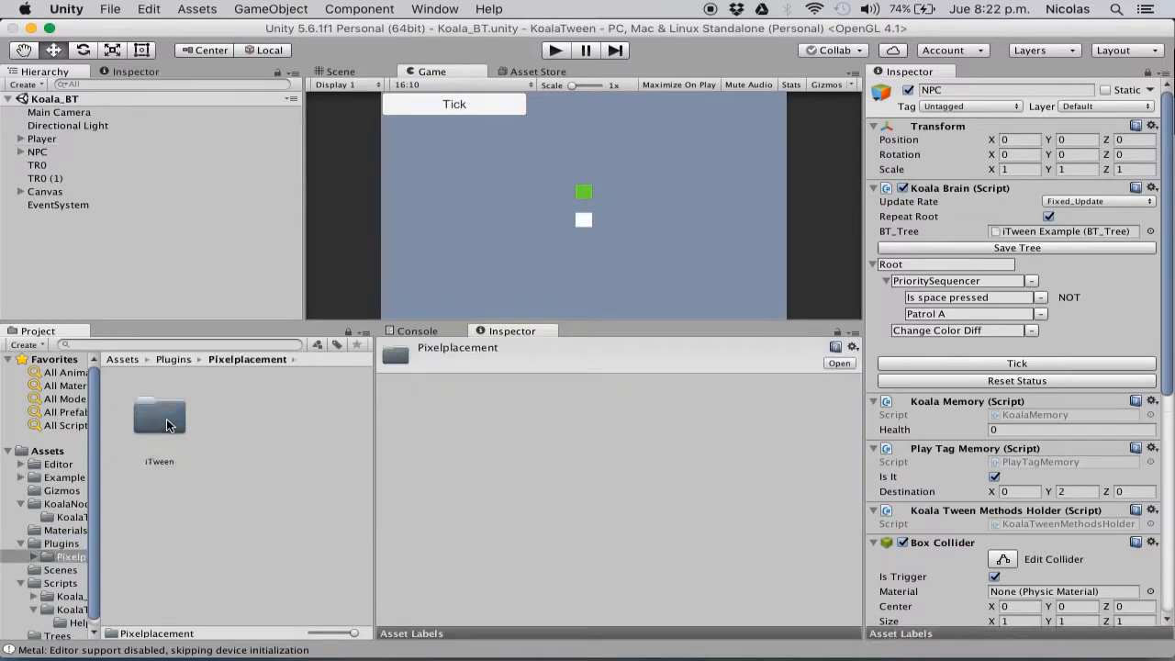
{"action": "double_click", "coordinate": [166, 424]}
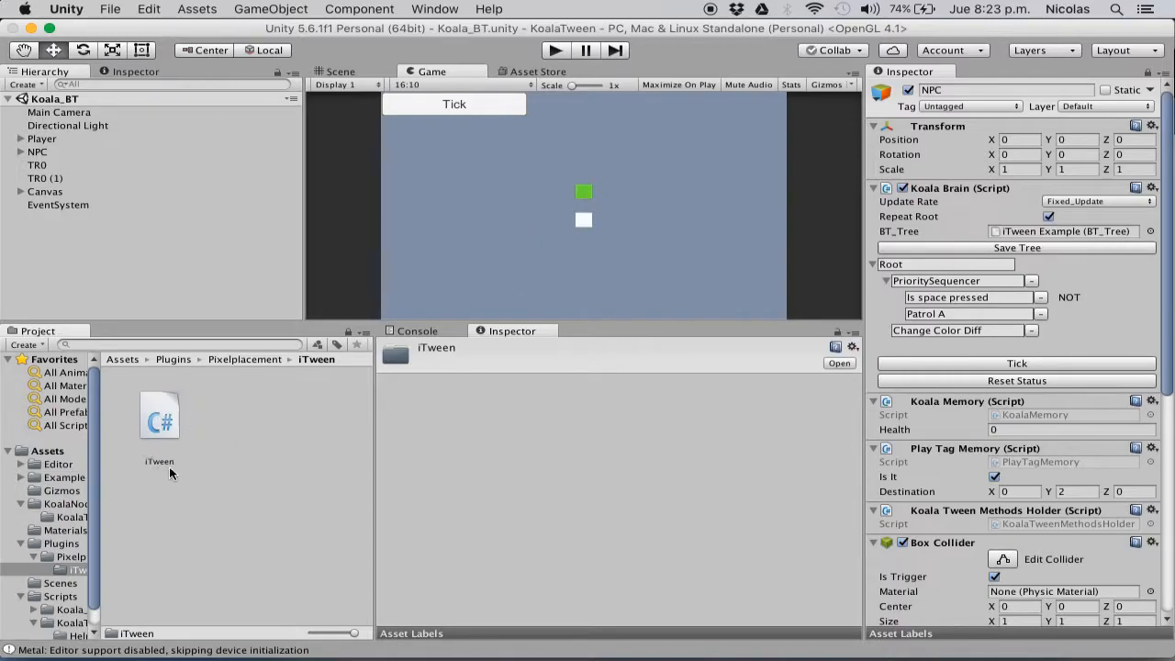
{"action": "left_click", "coordinate": [73, 517]}
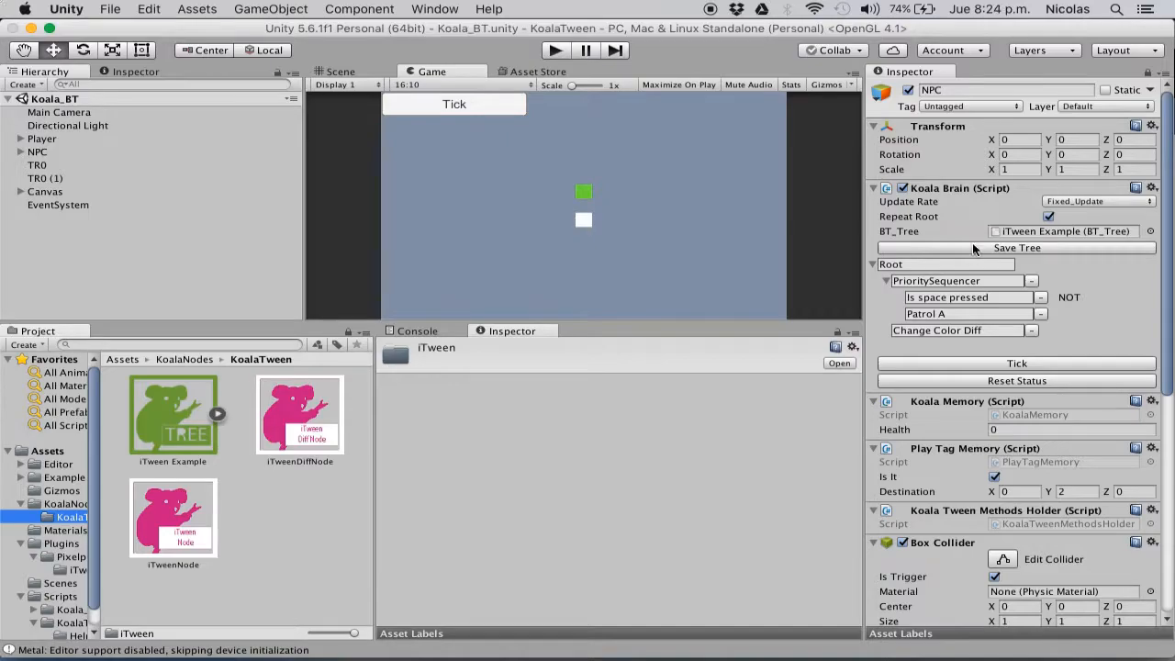
- Inspect the PrioritySequencer, Change Color Diff and Is space pressed nodes of the NPC's behaviour tree
{"action": "left_click", "coordinate": [1007, 279]}
{"action": "left_click", "coordinate": [883, 281]}
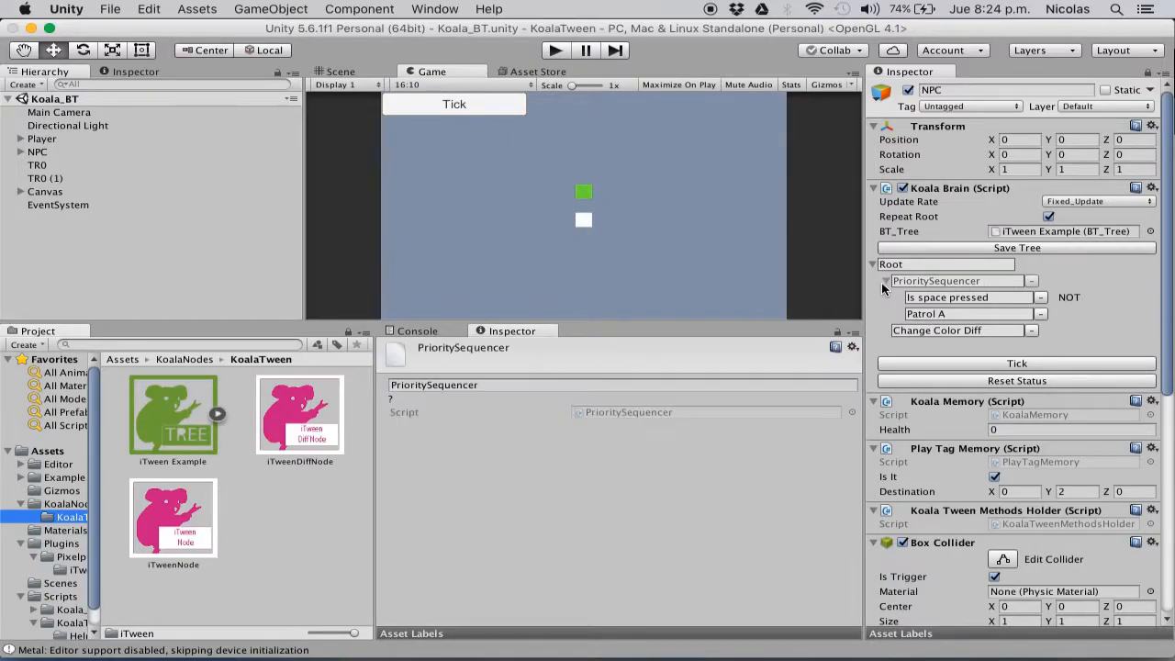
{"action": "left_click", "coordinate": [938, 301]}
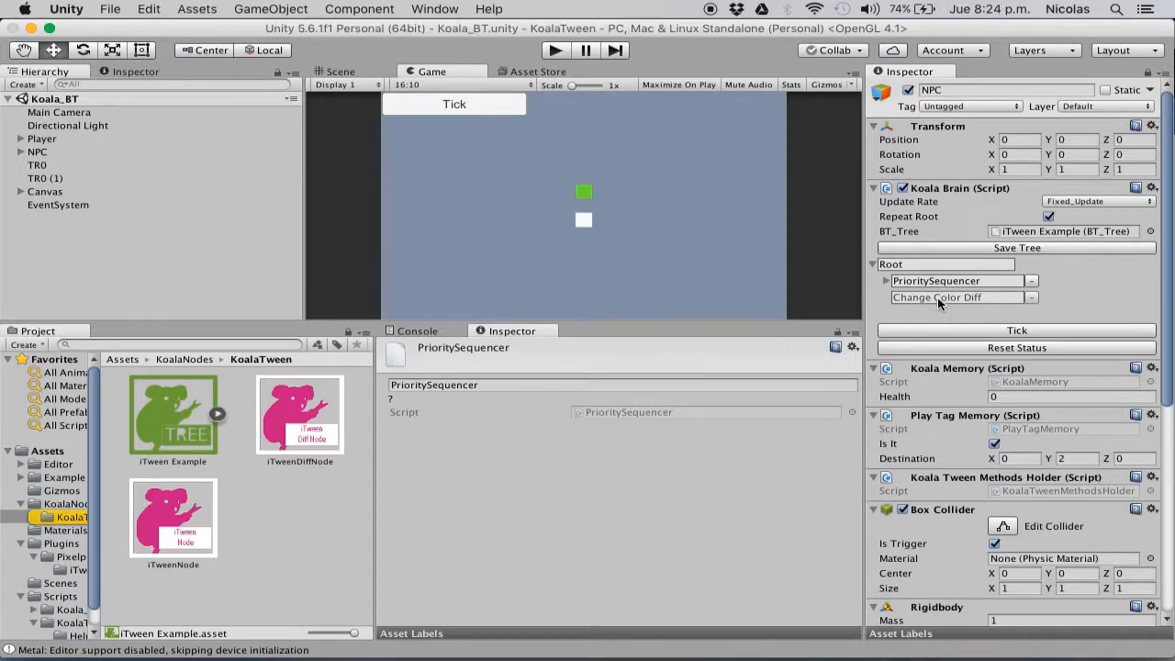
{"action": "left_click", "coordinate": [937, 300]}
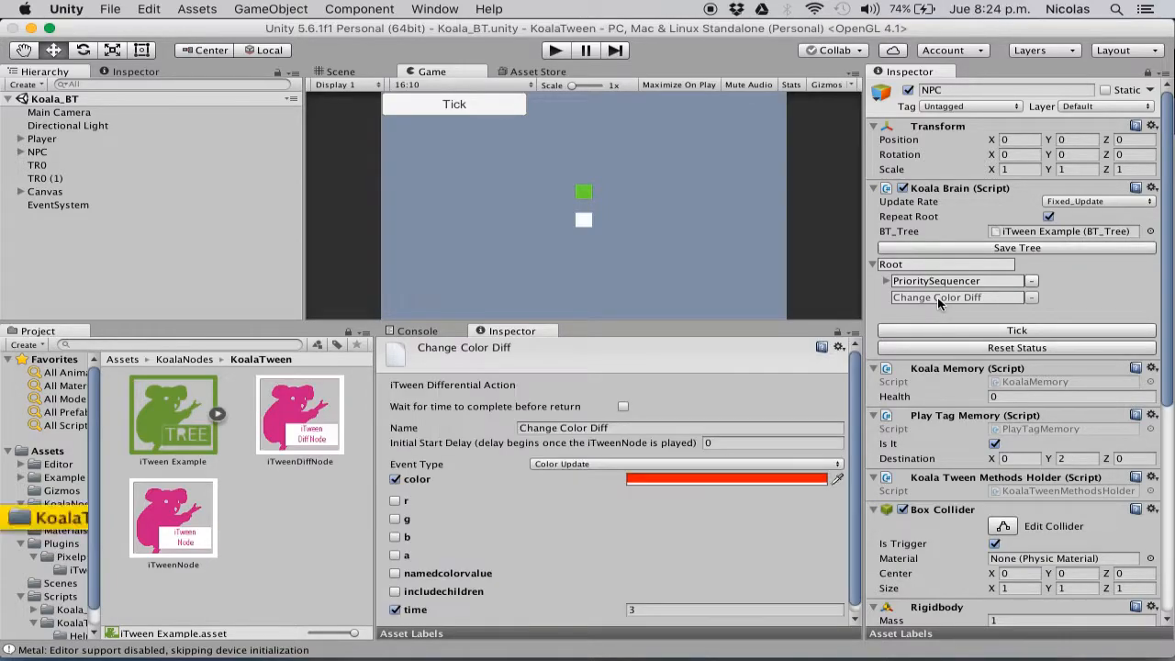
{"action": "left_click", "coordinate": [887, 282]}
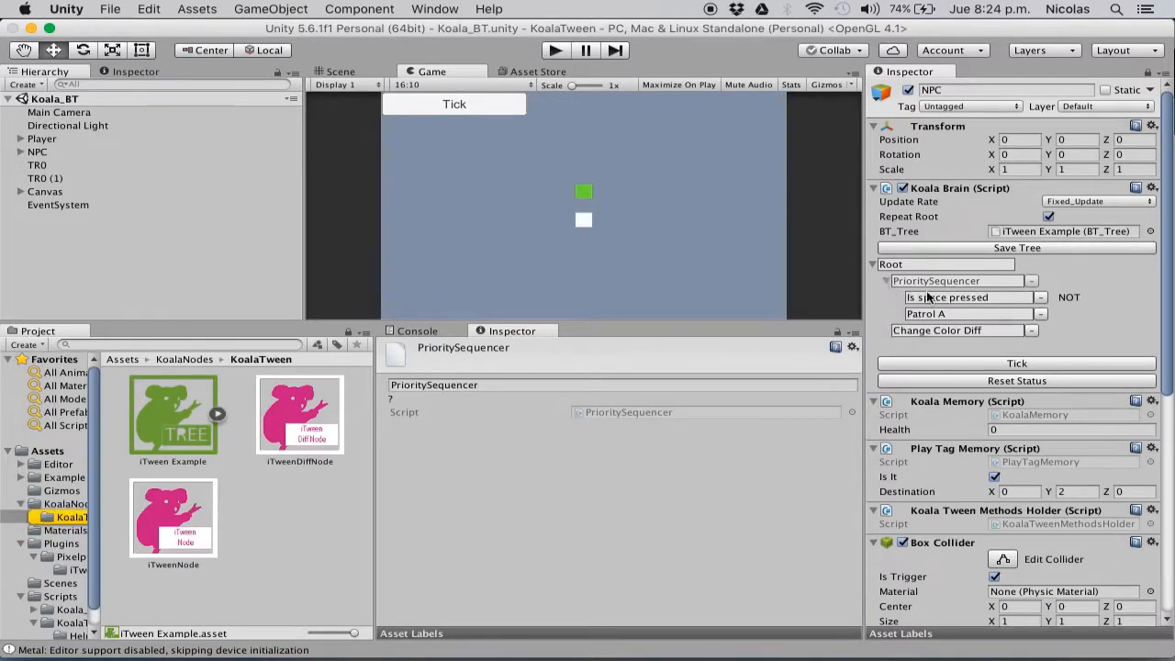
{"action": "left_click", "coordinate": [992, 295]}
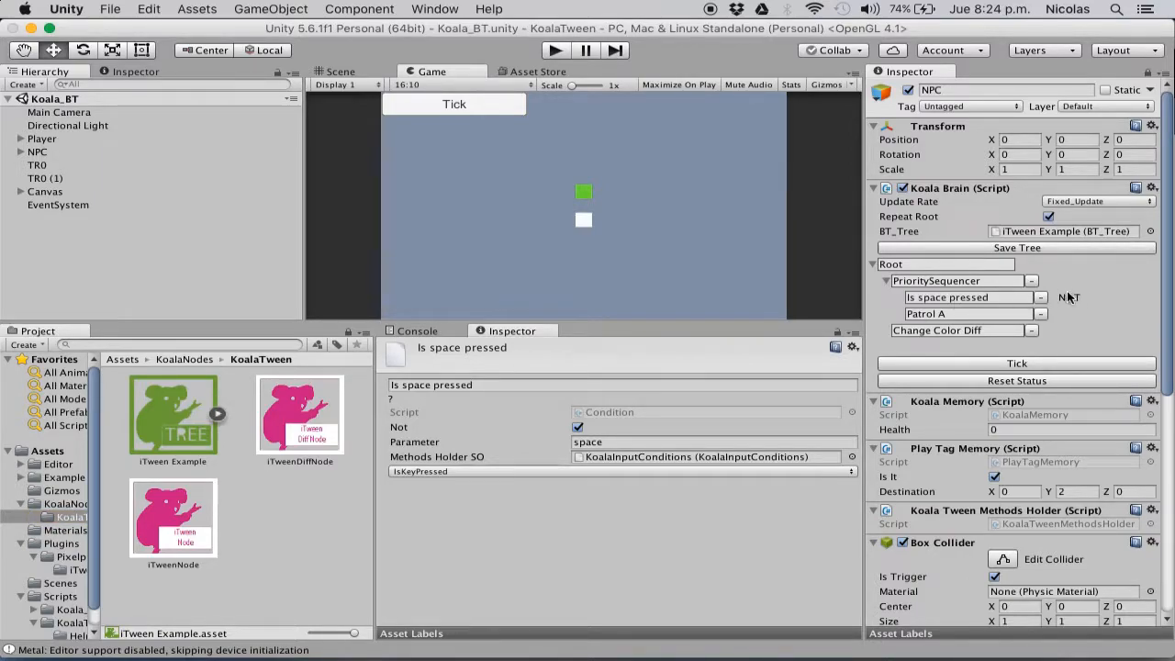
- Open the Patrol A node of the behaviour tree and look through its iTween action settings
{"action": "left_click", "coordinate": [924, 314]}
{"action": "scroll", "coordinate": [615, 491], "scroll_direction": "down", "scroll_amount": 1}
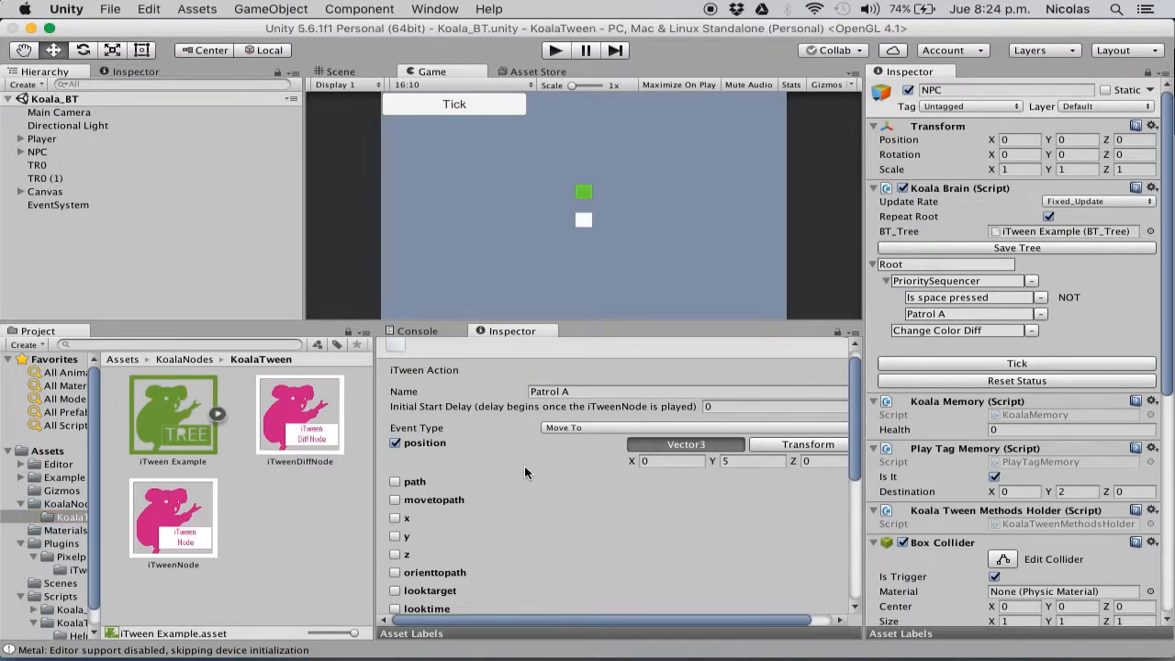
{"action": "scroll", "coordinate": [524, 465], "scroll_direction": "down", "scroll_amount": 5}
{"action": "scroll", "coordinate": [524, 465], "scroll_direction": "up", "scroll_amount": 7}
{"action": "scroll", "coordinate": [524, 465], "scroll_direction": "down", "scroll_amount": 3}
{"action": "scroll", "coordinate": [524, 465], "scroll_direction": "up", "scroll_amount": 2}
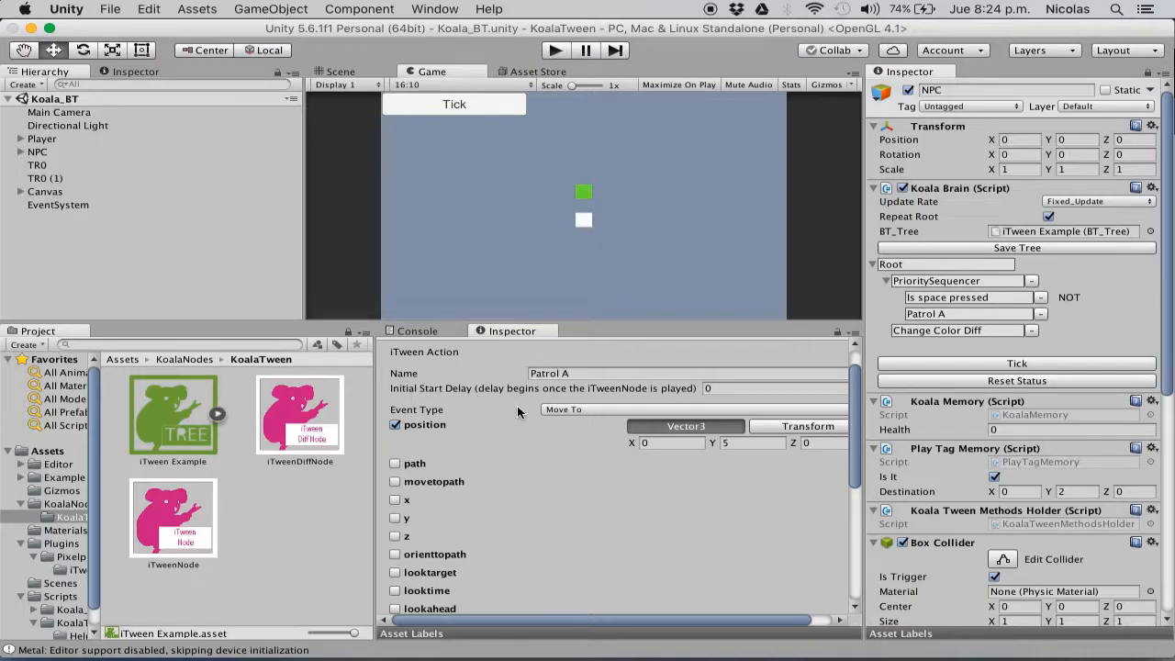
- Browse the event types available for Patrol A without changing the choice, and review the Move To parameters including speed and easetype
{"action": "left_click", "coordinate": [553, 410]}
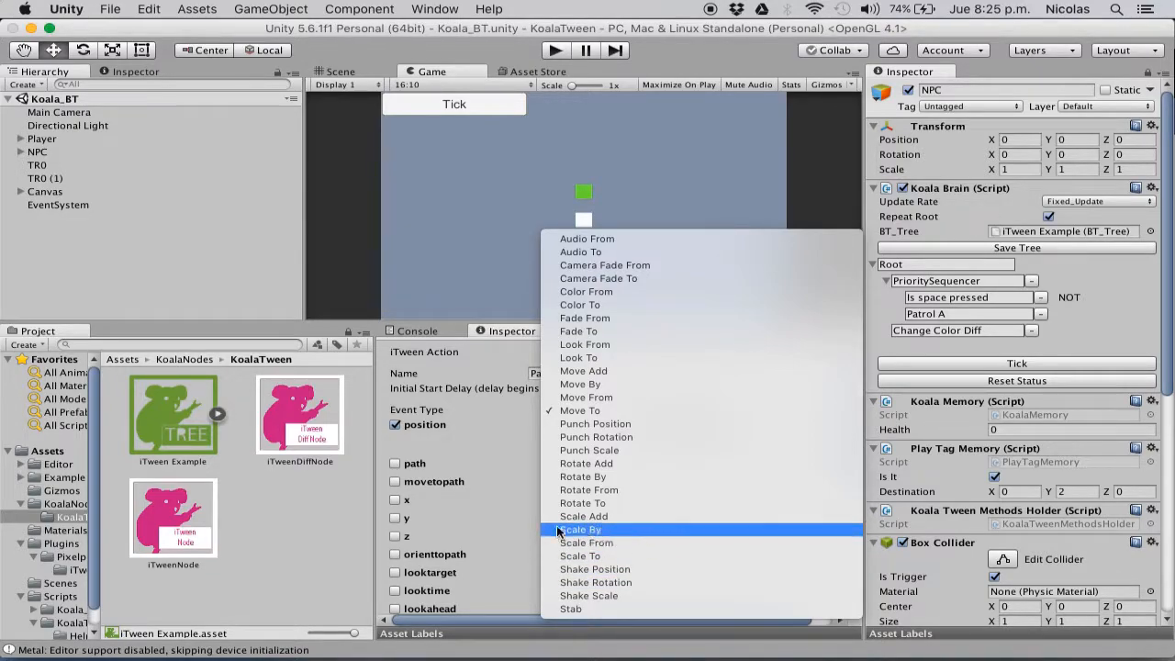
{"action": "left_click", "coordinate": [518, 506]}
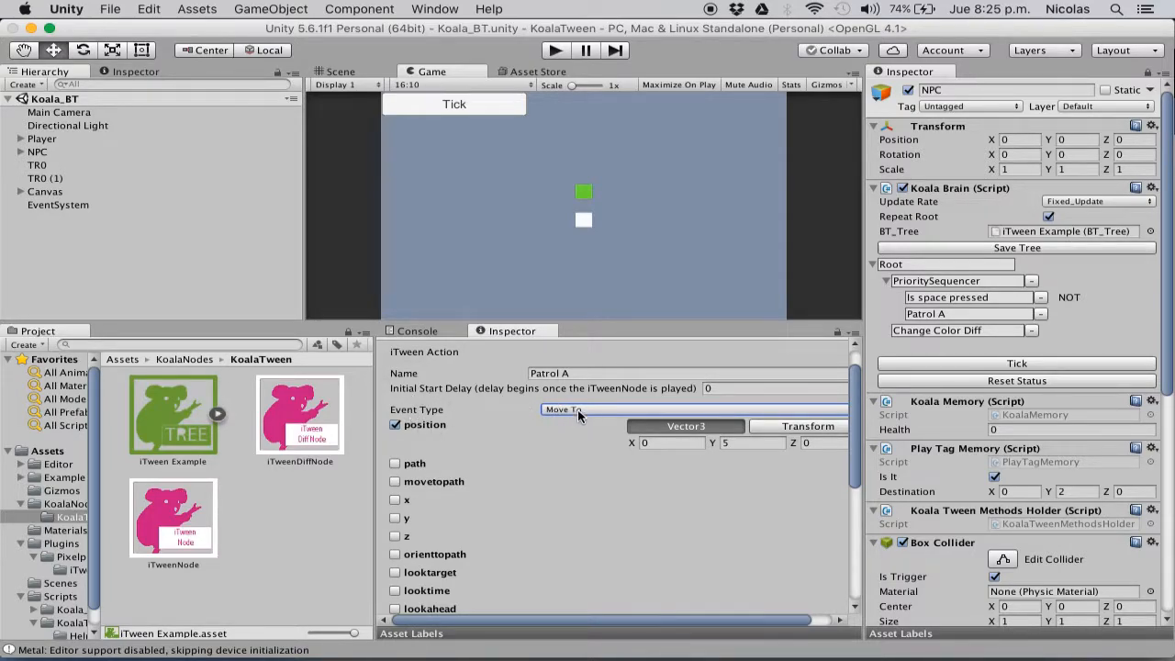
{"action": "scroll", "coordinate": [548, 453], "scroll_direction": "down", "scroll_amount": 2}
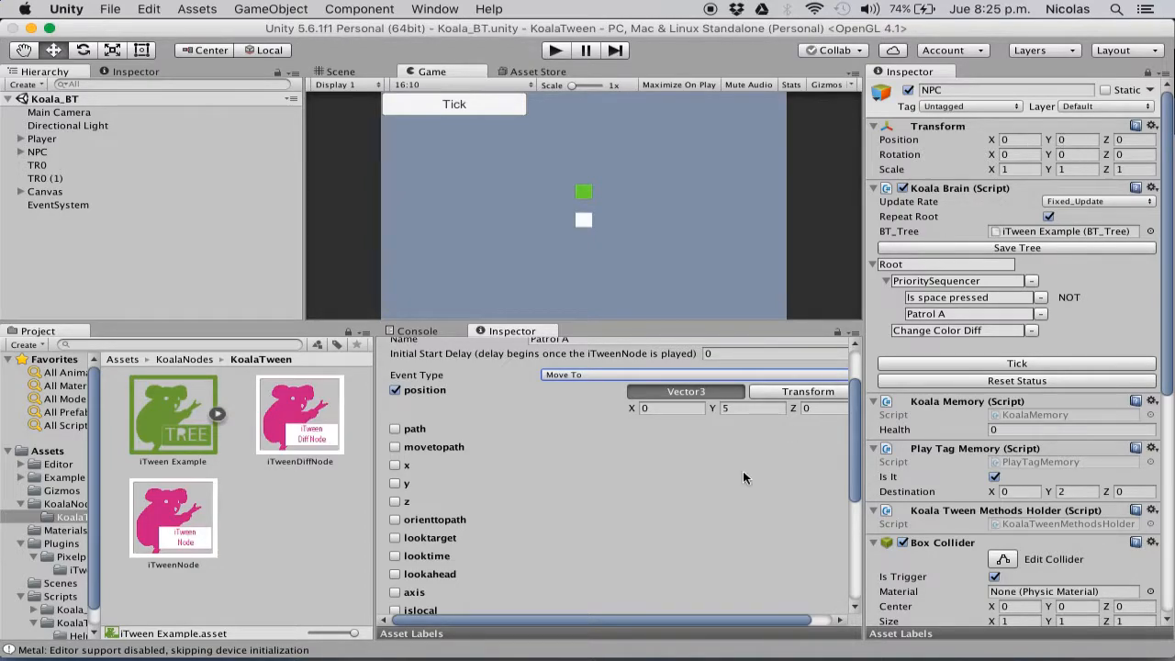
{"action": "scroll", "coordinate": [715, 495], "scroll_direction": "down", "scroll_amount": 5}
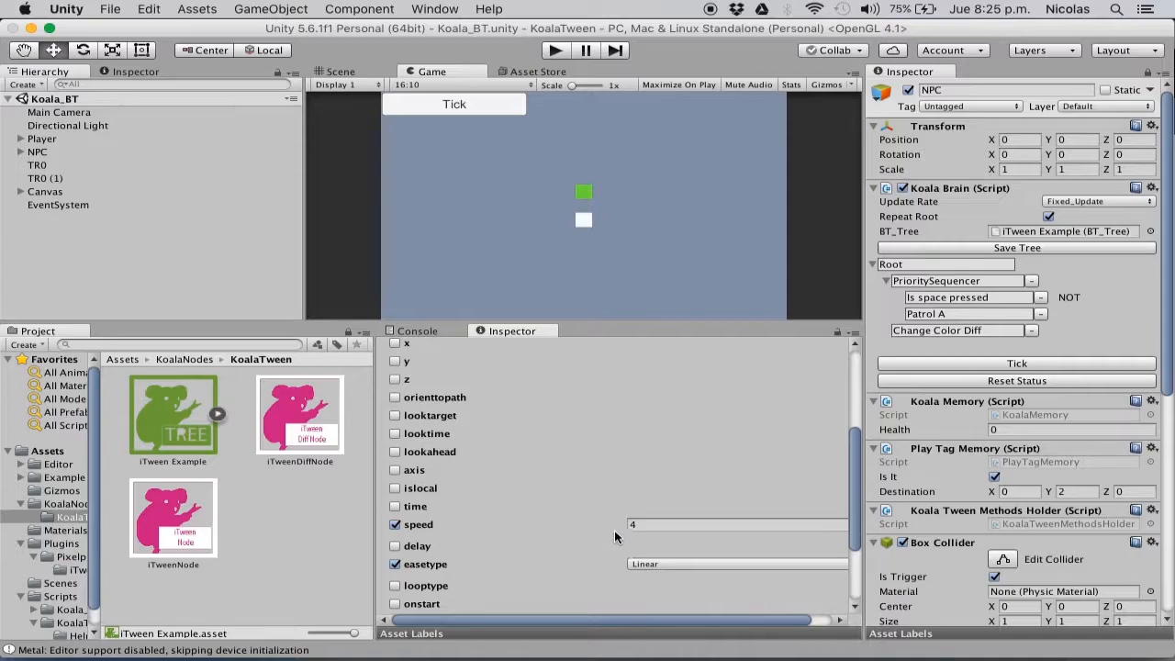
{"action": "scroll", "coordinate": [612, 527], "scroll_direction": "down", "scroll_amount": 5}
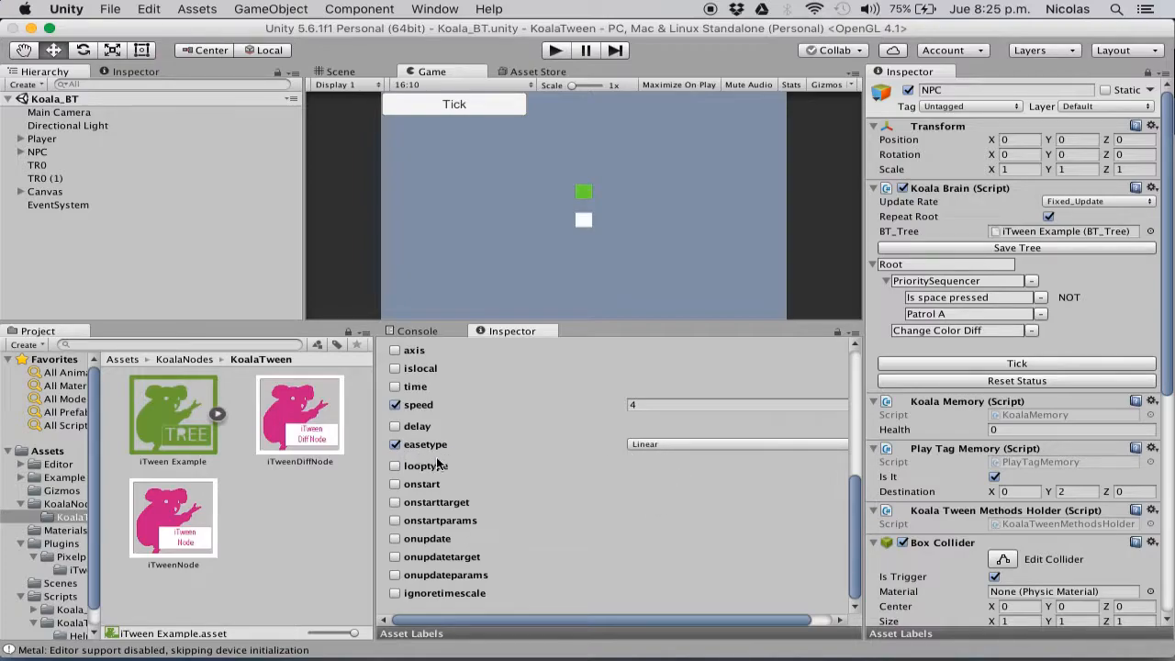
{"action": "scroll", "coordinate": [534, 470], "scroll_direction": "up", "scroll_amount": 3}
{"action": "scroll", "coordinate": [534, 470], "scroll_direction": "up", "scroll_amount": 2}
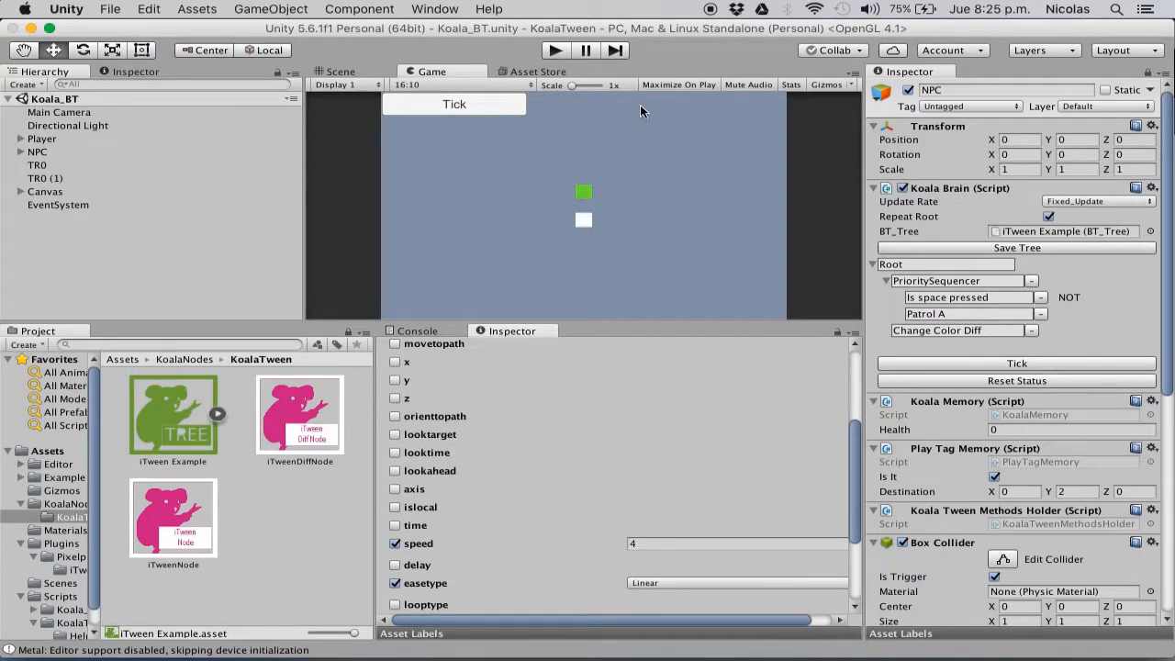
- Play the scene to test Patrol A's movement to its Vector3 position, stop it, and check the position fields
{"action": "left_click", "coordinate": [558, 52]}
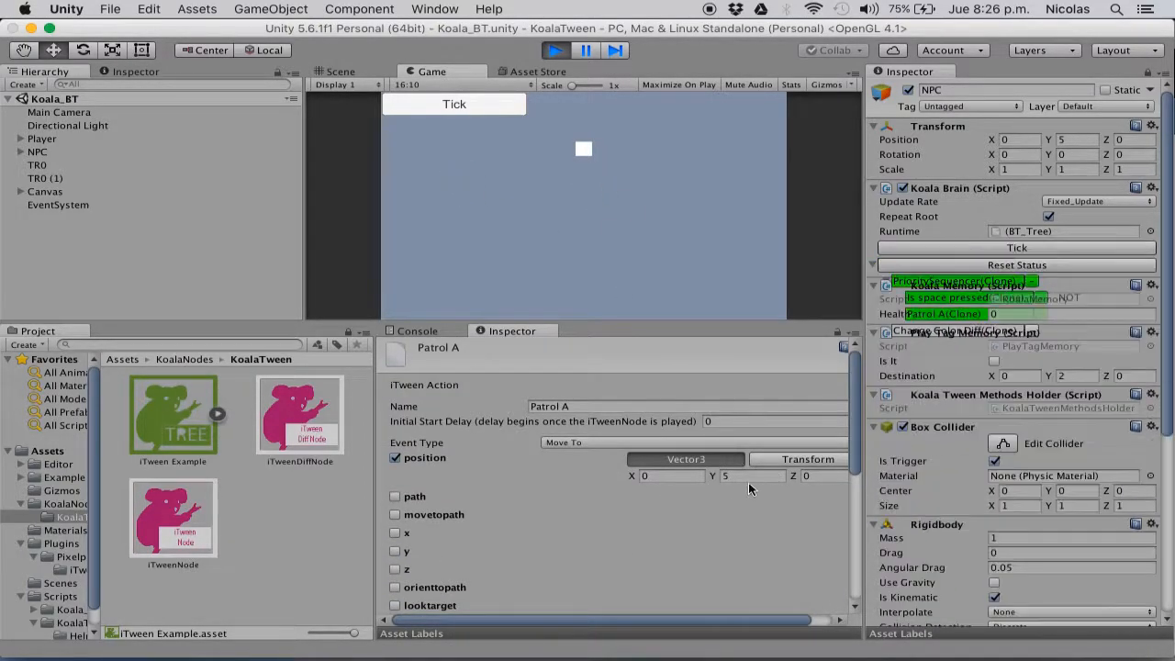
{"action": "left_click", "coordinate": [554, 51]}
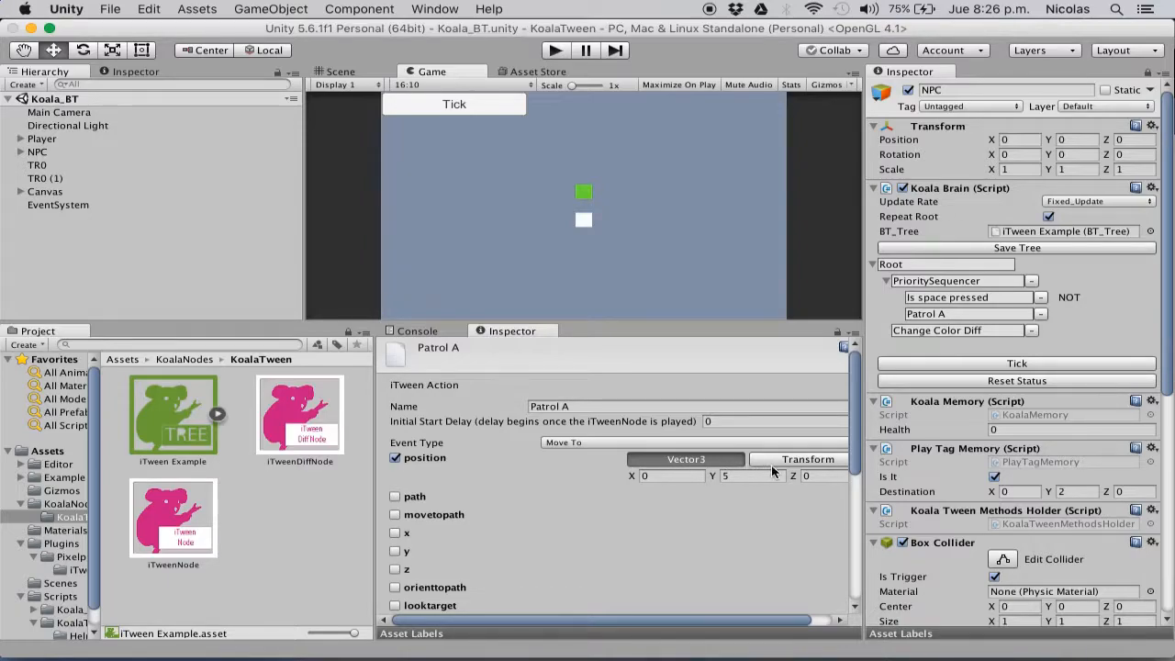
{"action": "scroll", "coordinate": [614, 506], "scroll_direction": "right", "scroll_amount": 2}
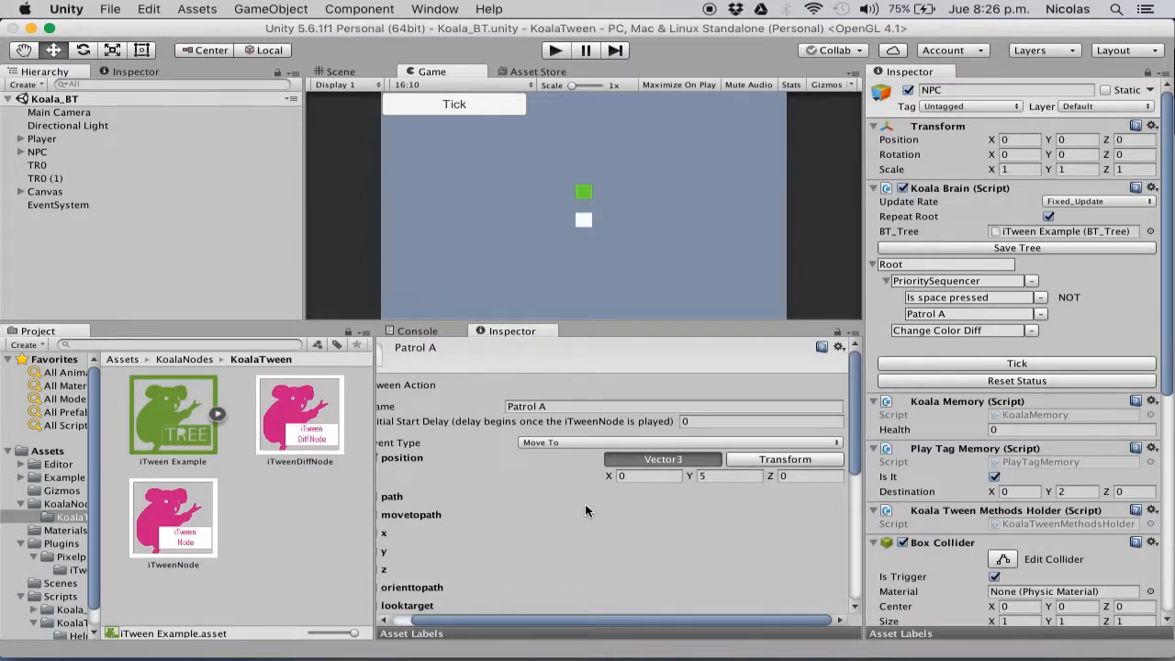
{"action": "scroll", "coordinate": [446, 499], "scroll_direction": "left", "scroll_amount": 2}
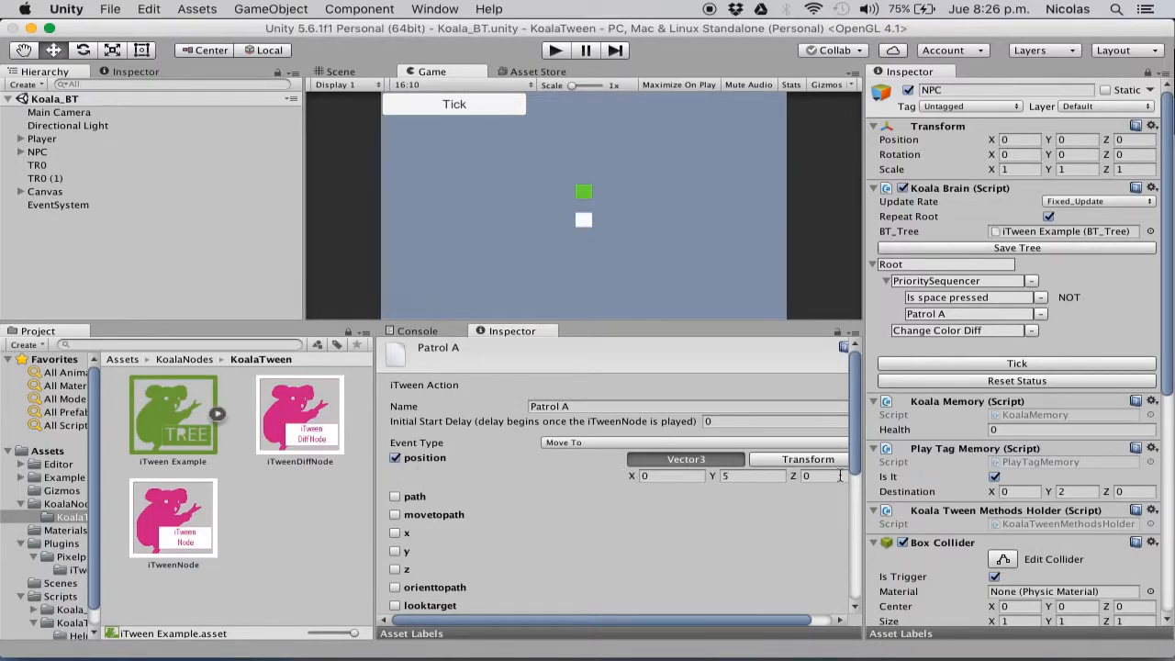
- Switch Patrol A's position target to a Transform, assign the Player object to it, and run the scene to test the chase
{"action": "left_click", "coordinate": [794, 460]}
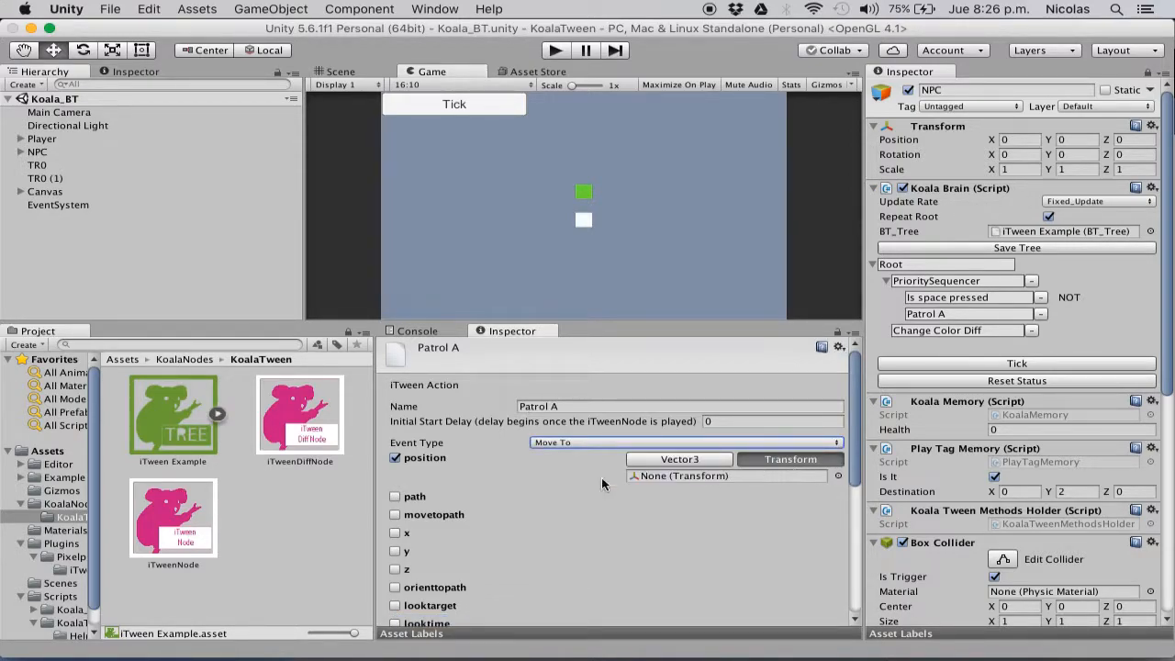
{"action": "left_click_drag", "start_coordinate": [58, 136], "coordinate": [690, 473]}
{"action": "left_click", "coordinate": [555, 50]}
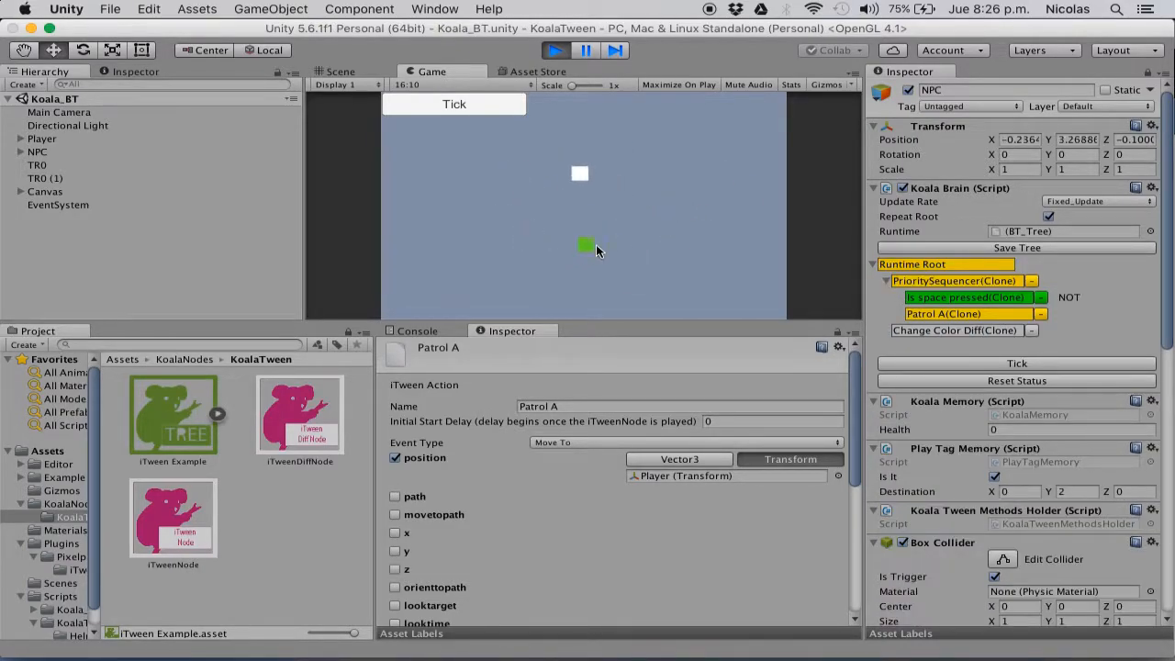
{"action": "left_click", "coordinate": [556, 52]}
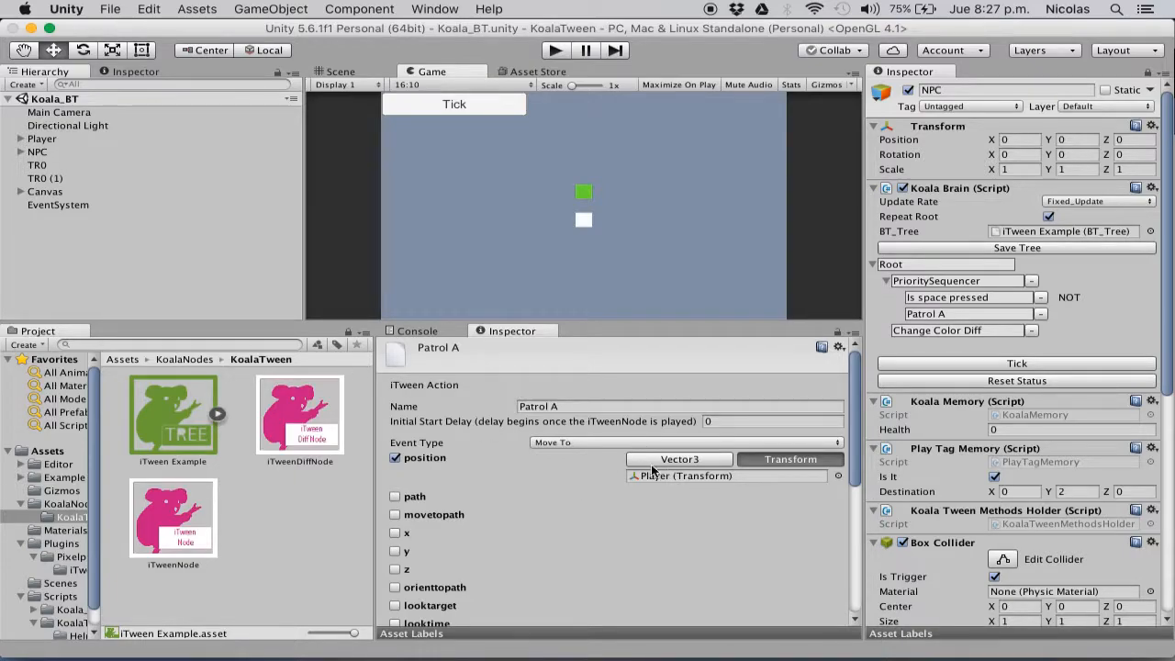
- Switch Patrol A's position target back to Vector3 and set its Y value to 5
{"action": "left_click", "coordinate": [718, 459]}
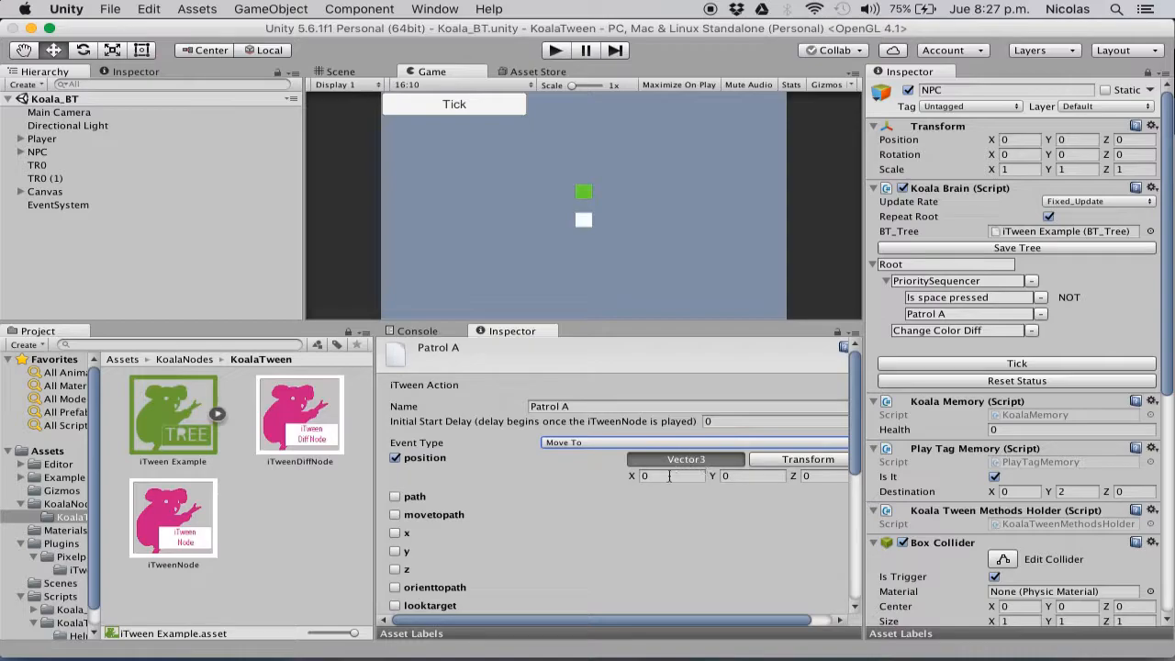
{"action": "left_click", "coordinate": [749, 476]}
{"action": "type", "text": "5"}
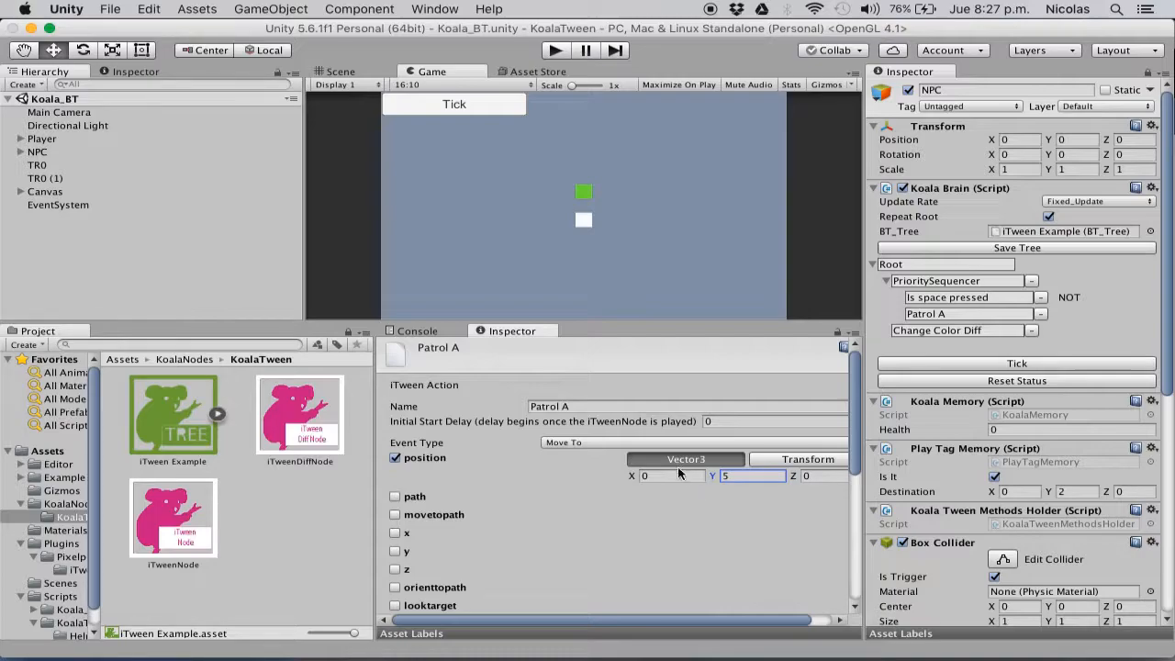
{"action": "left_click", "coordinate": [794, 460]}
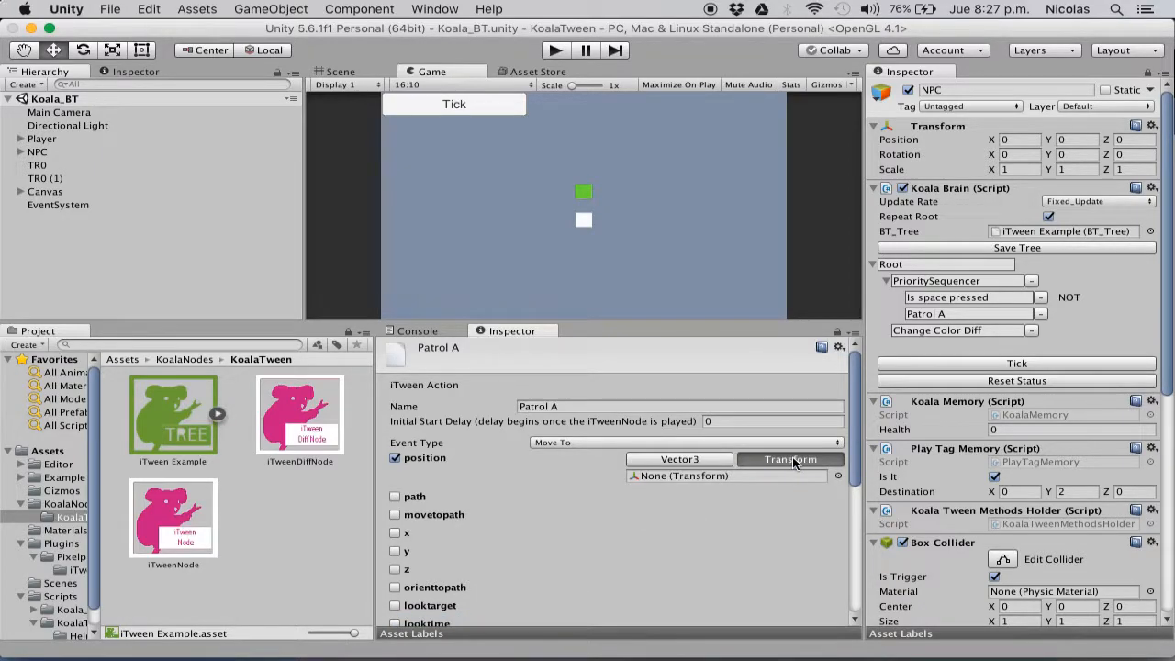
{"action": "left_click", "coordinate": [704, 459]}
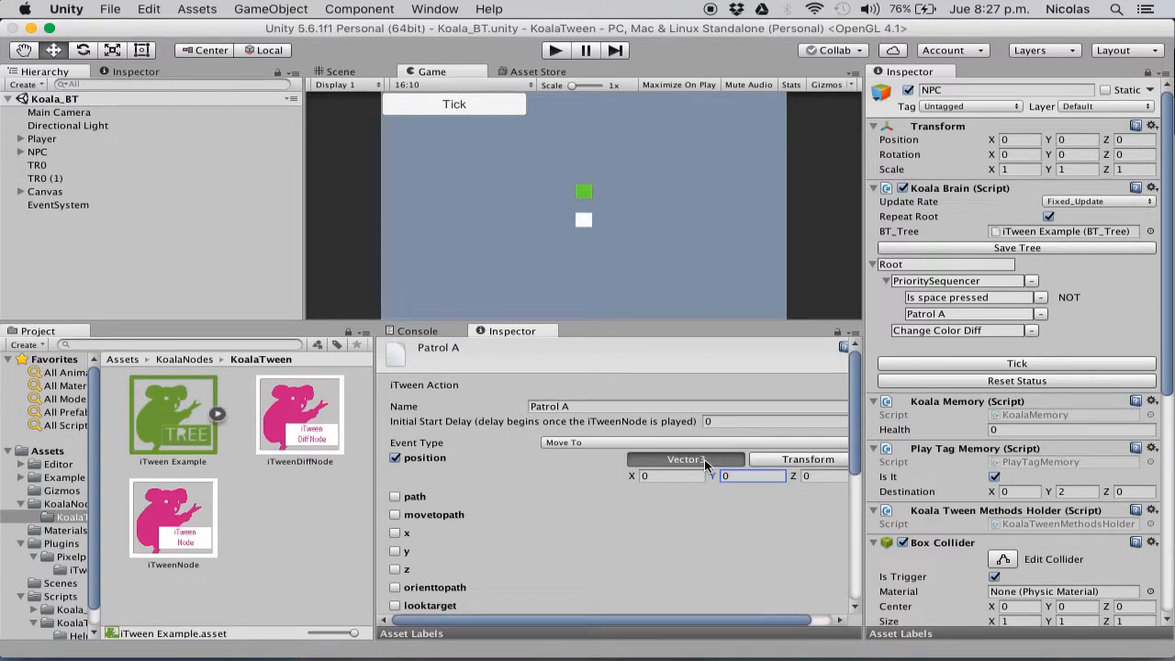
{"action": "double_click", "coordinate": [730, 478]}
{"action": "type", "text": "5"}
- Disable Patrol A's position parameter and enable its path parameter with 4 Vector3 points
{"action": "scroll", "coordinate": [694, 508], "scroll_direction": "down", "scroll_amount": 5}
{"action": "scroll", "coordinate": [693, 507], "scroll_direction": "right", "scroll_amount": 1}
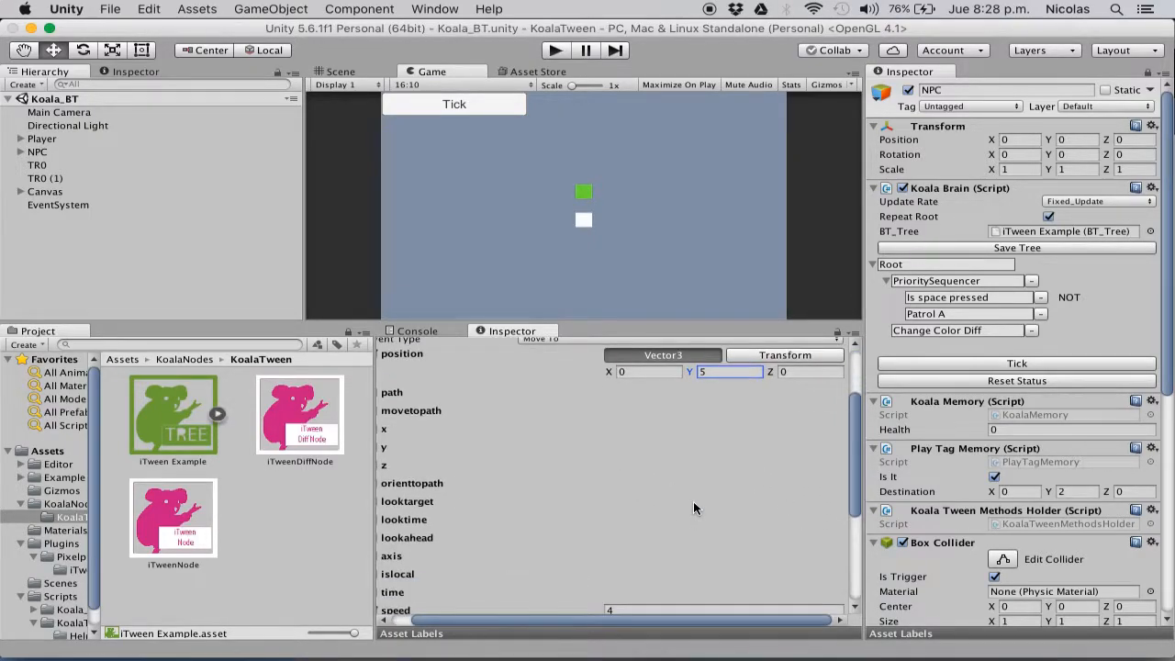
{"action": "scroll", "coordinate": [693, 501], "scroll_direction": "up", "scroll_amount": 5}
{"action": "scroll", "coordinate": [693, 501], "scroll_direction": "left", "scroll_amount": 1}
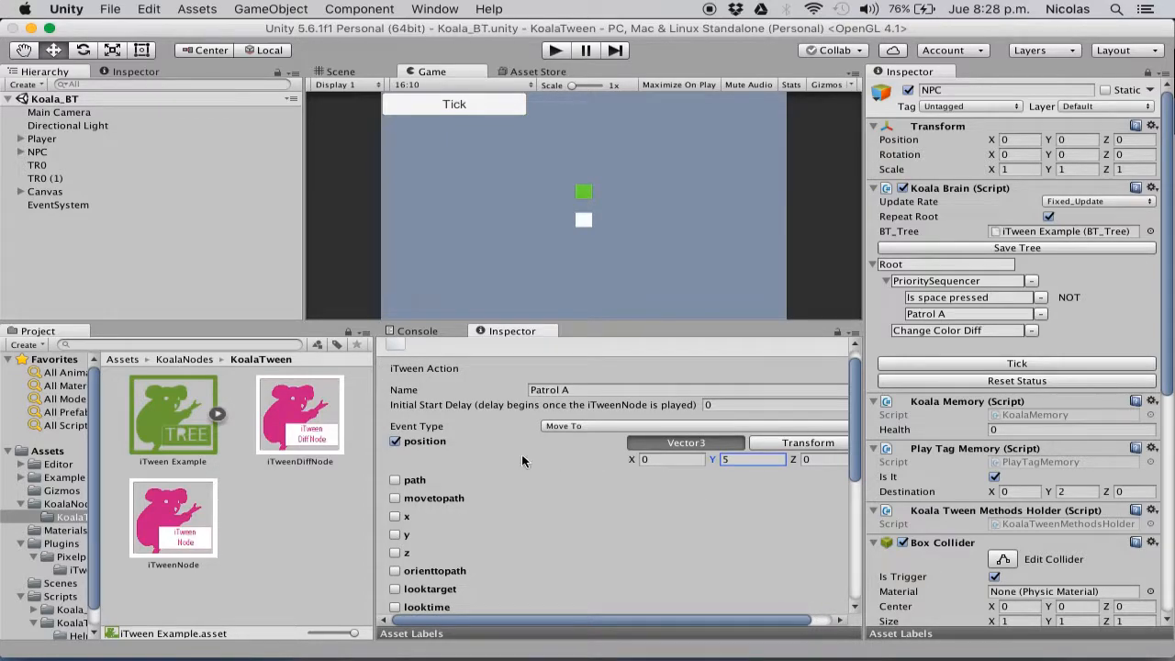
{"action": "left_click", "coordinate": [395, 442]}
{"action": "left_click", "coordinate": [395, 461]}
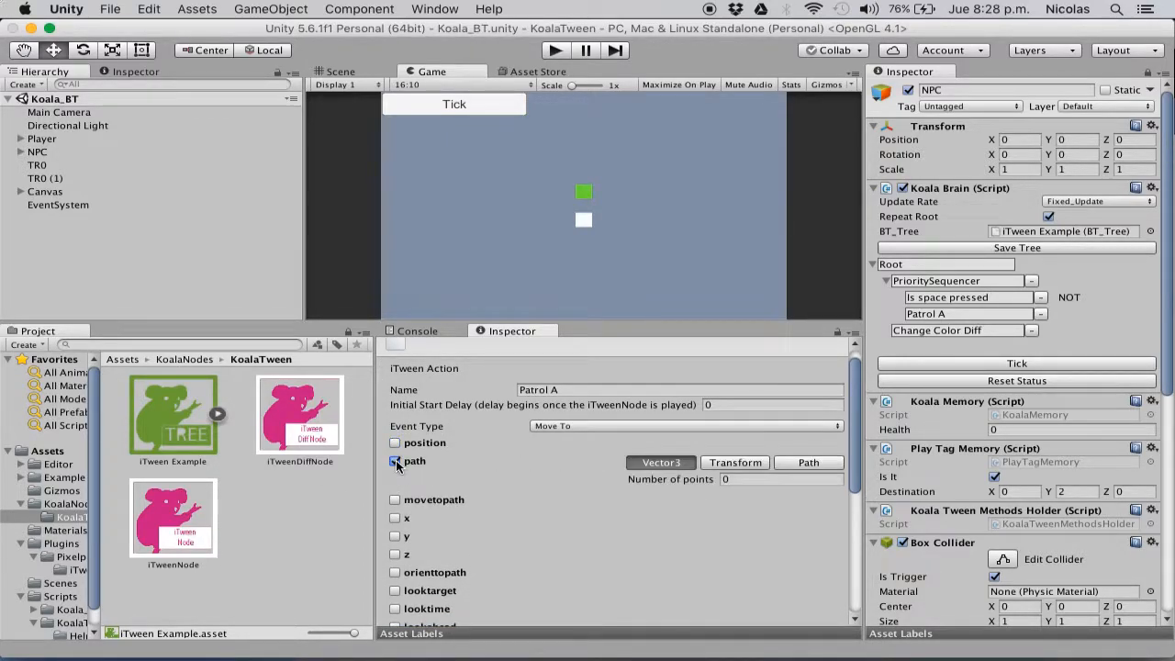
{"action": "left_click", "coordinate": [749, 478]}
{"action": "type", "text": "4"}
- Set the first three path points to (0, 5, 0), (5, 5, 0) and (5, 0, 0), and play the scene to test the path
{"action": "left_click", "coordinate": [726, 493]}
{"action": "type", "text": "5"}
{"action": "key", "text": "Tab"}
{"action": "key", "text": "Tab"}
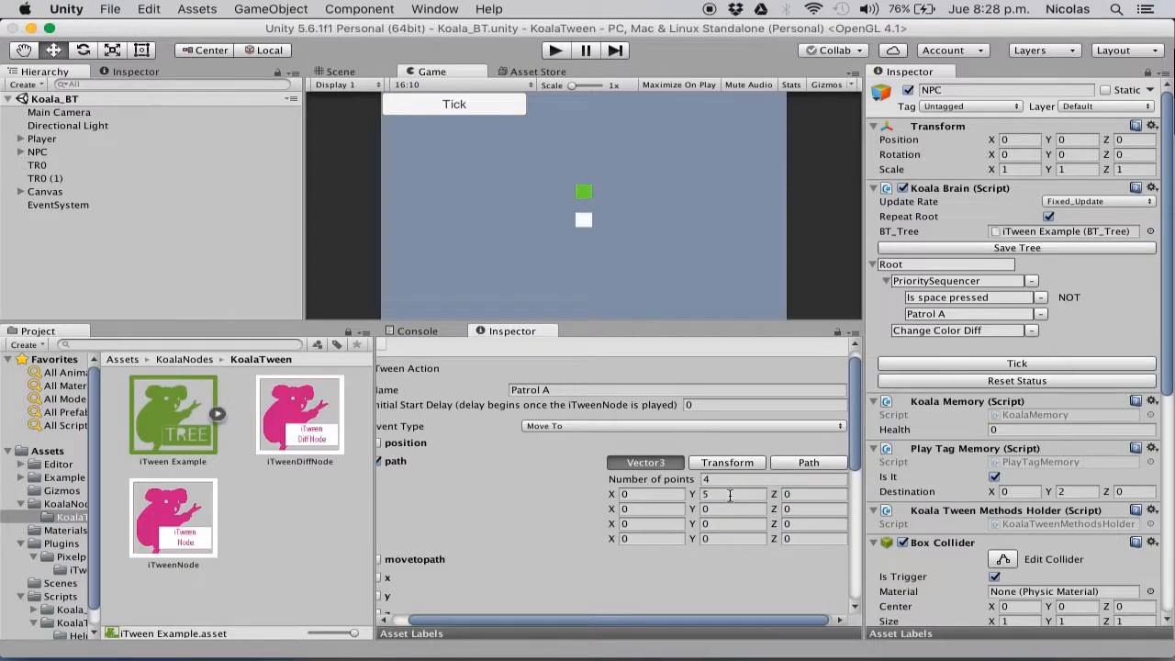
{"action": "type", "text": "5"}
{"action": "key", "text": "Tab"}
{"action": "key", "text": "Tab"}
{"action": "key", "text": "Tab"}
{"action": "type", "text": "5"}
{"action": "left_click", "coordinate": [555, 50]}
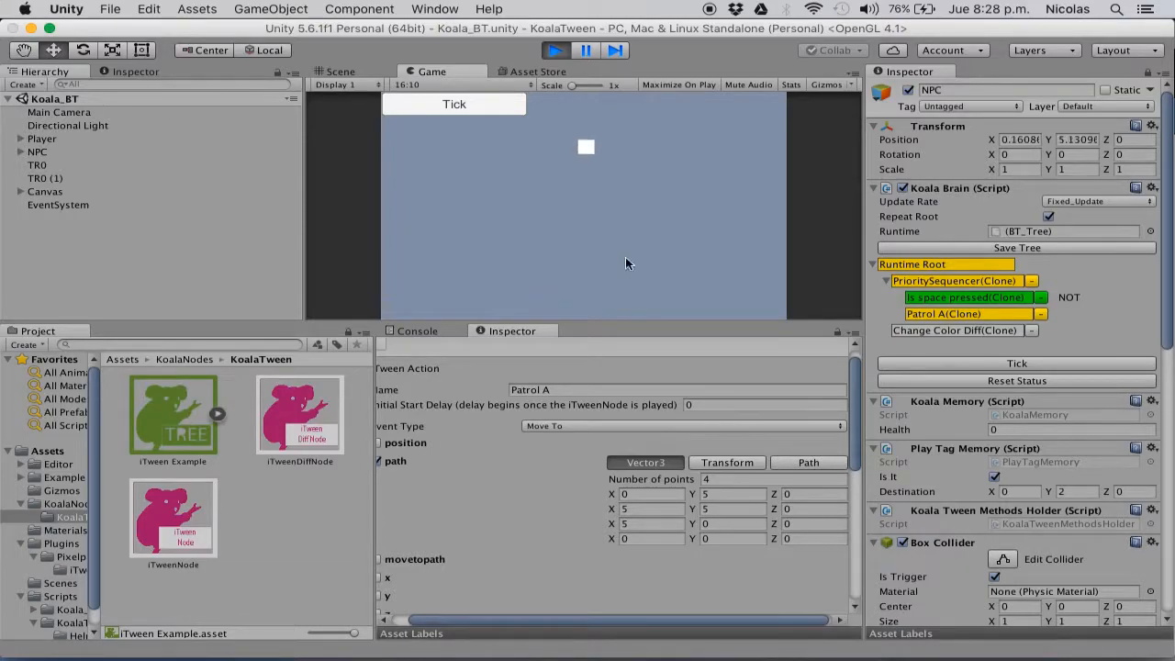
- Stop the scene, set Patrol A's easetype to Ease In Out Quad, and play the scene again to test the path movement
{"action": "left_click", "coordinate": [554, 50]}
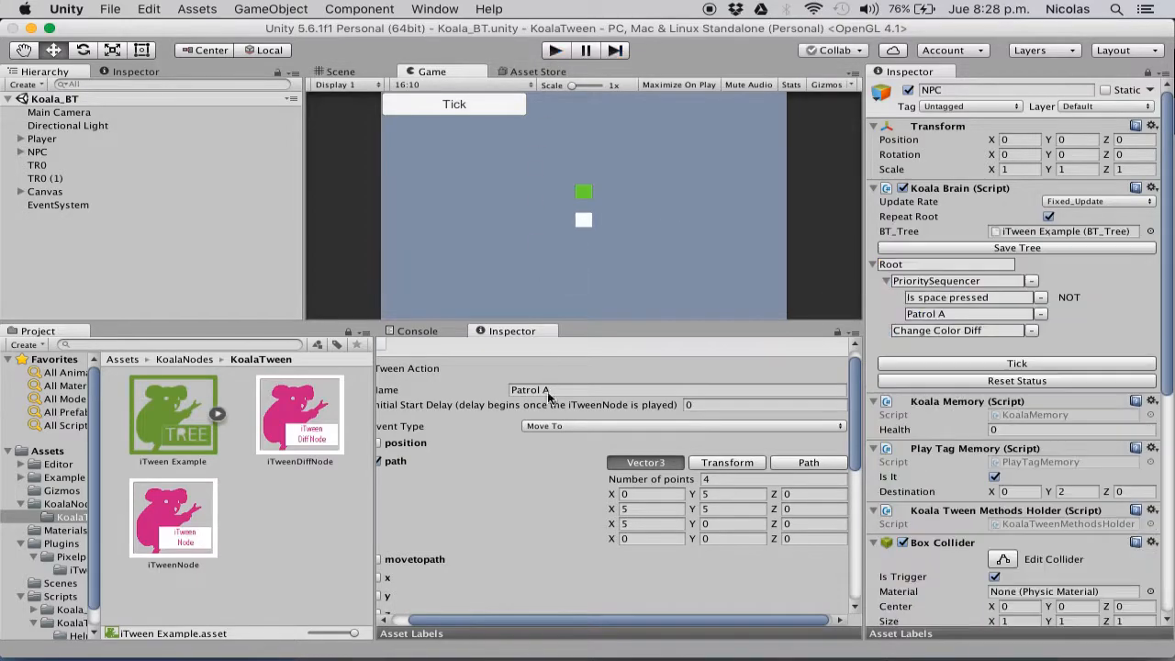
{"action": "scroll", "coordinate": [540, 445], "scroll_direction": "down", "scroll_amount": 5}
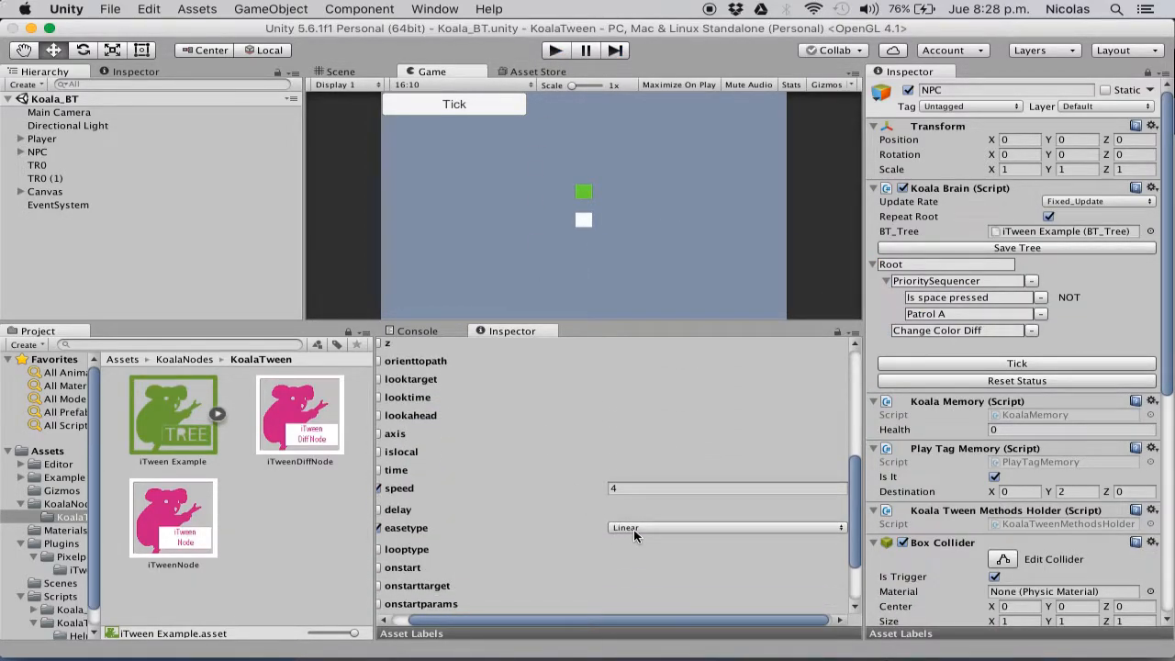
{"action": "left_click", "coordinate": [633, 530]}
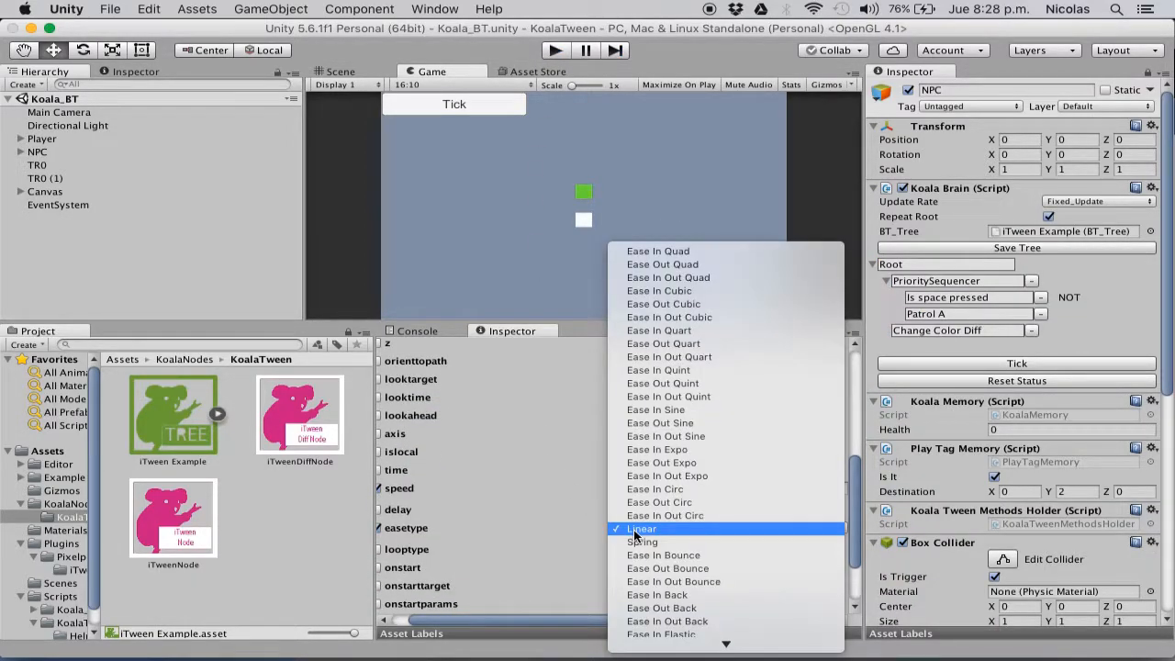
{"action": "left_click", "coordinate": [748, 277]}
{"action": "left_click", "coordinate": [555, 50]}
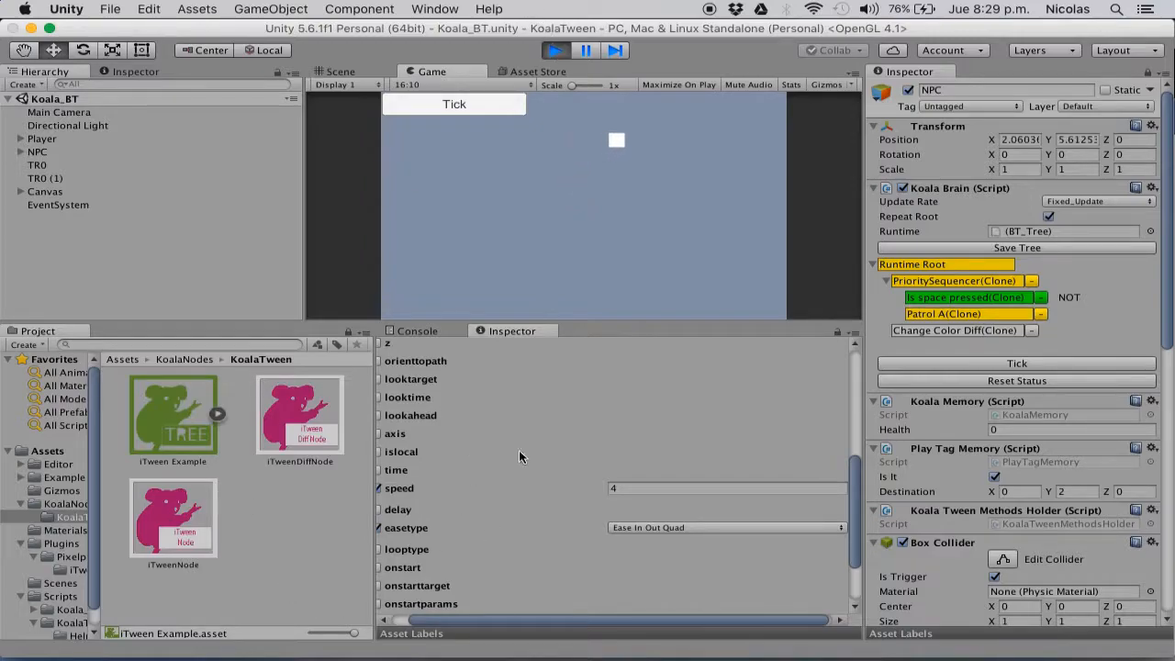
{"action": "scroll", "coordinate": [519, 424], "scroll_direction": "up", "scroll_amount": 5}
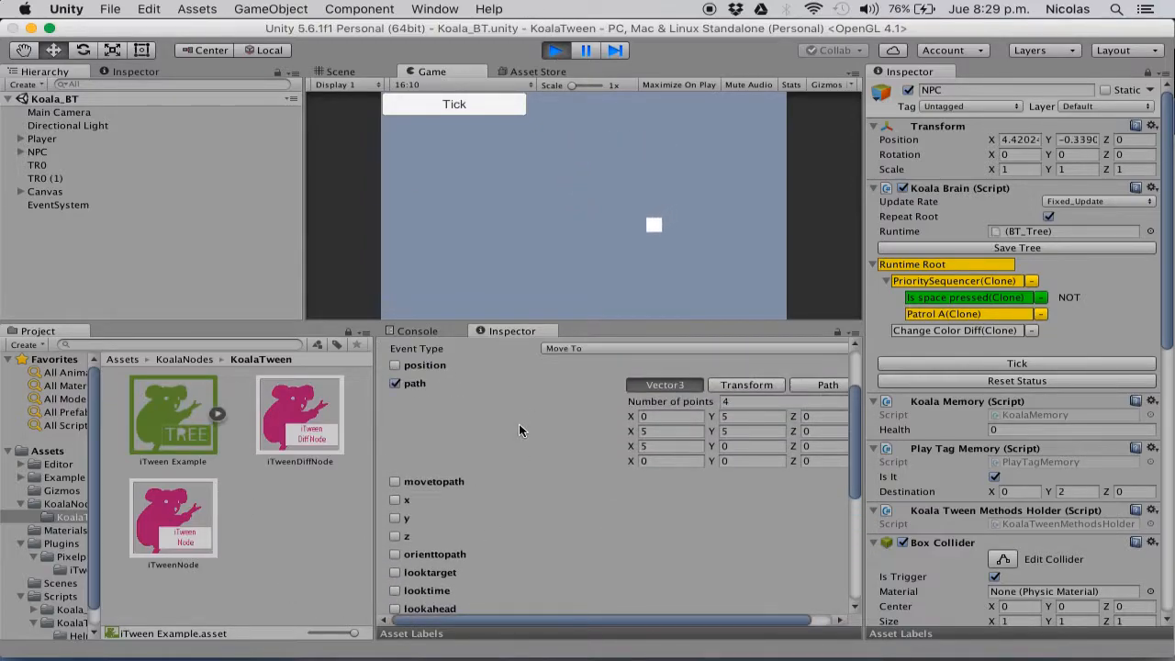
{"action": "scroll", "coordinate": [518, 430], "scroll_direction": "up", "scroll_amount": 2}
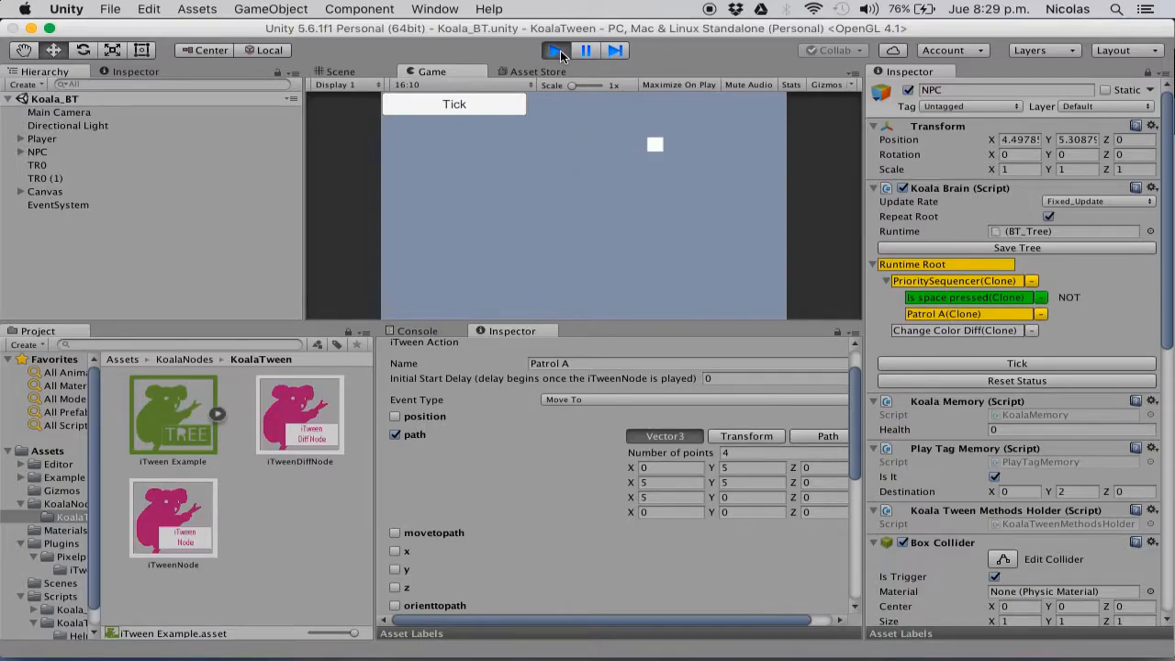
- Inspect the Change Color Diff node's settings and its available event types, keeping Color Update selected
{"action": "left_click", "coordinate": [973, 333]}
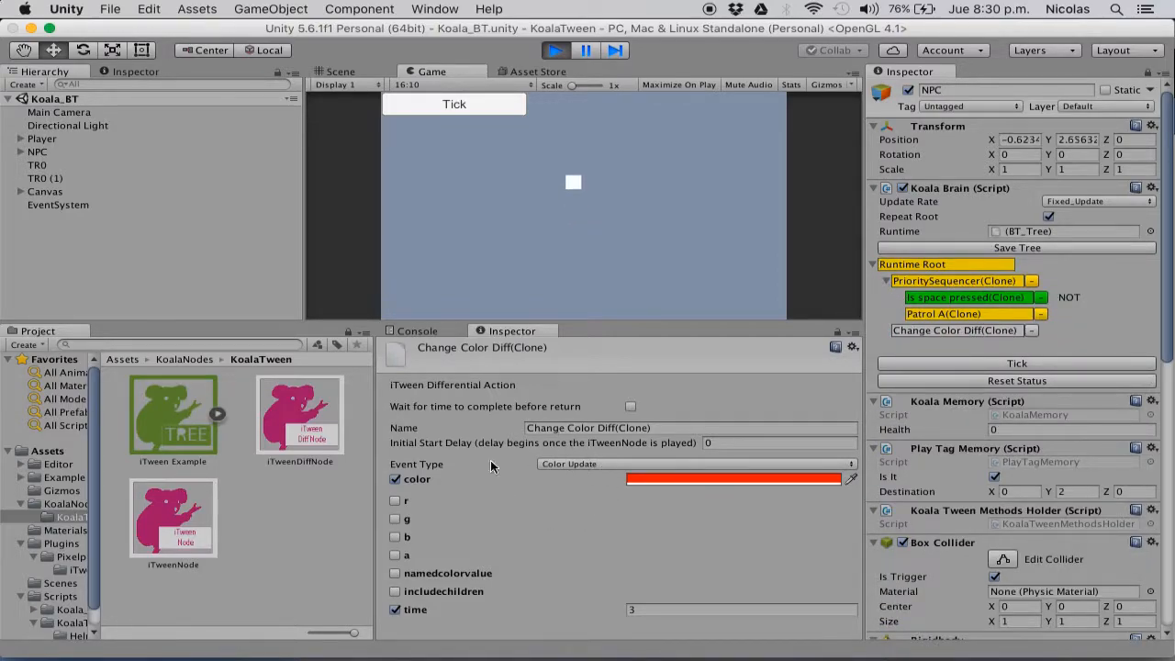
{"action": "left_click", "coordinate": [557, 463]}
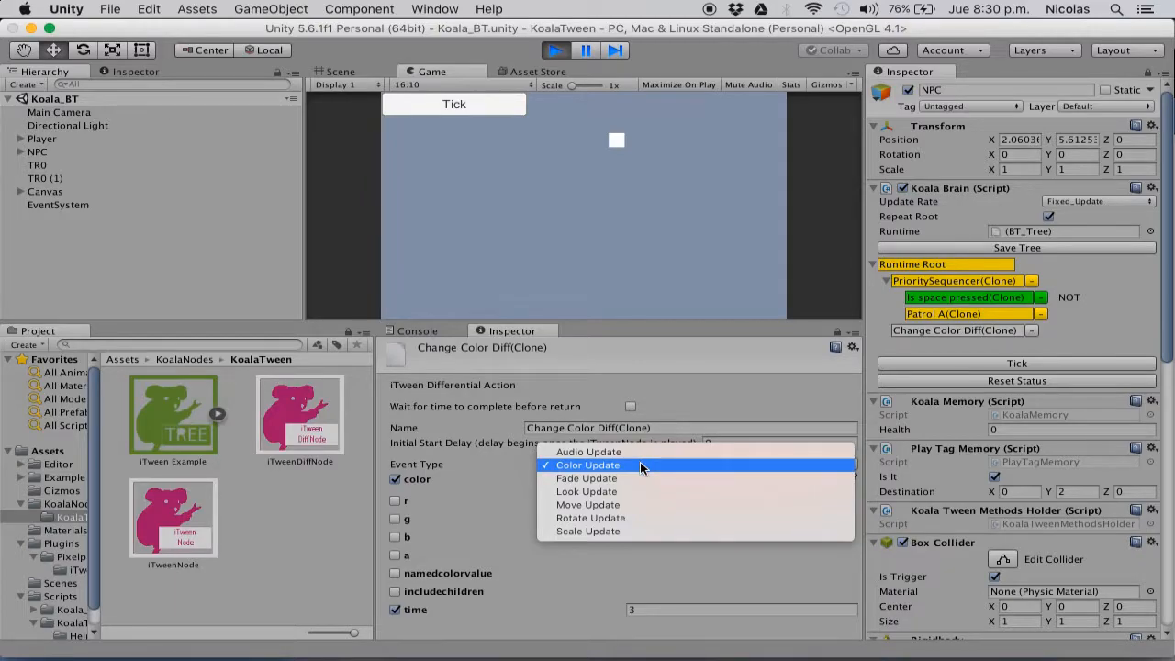
{"action": "left_click", "coordinate": [693, 464]}
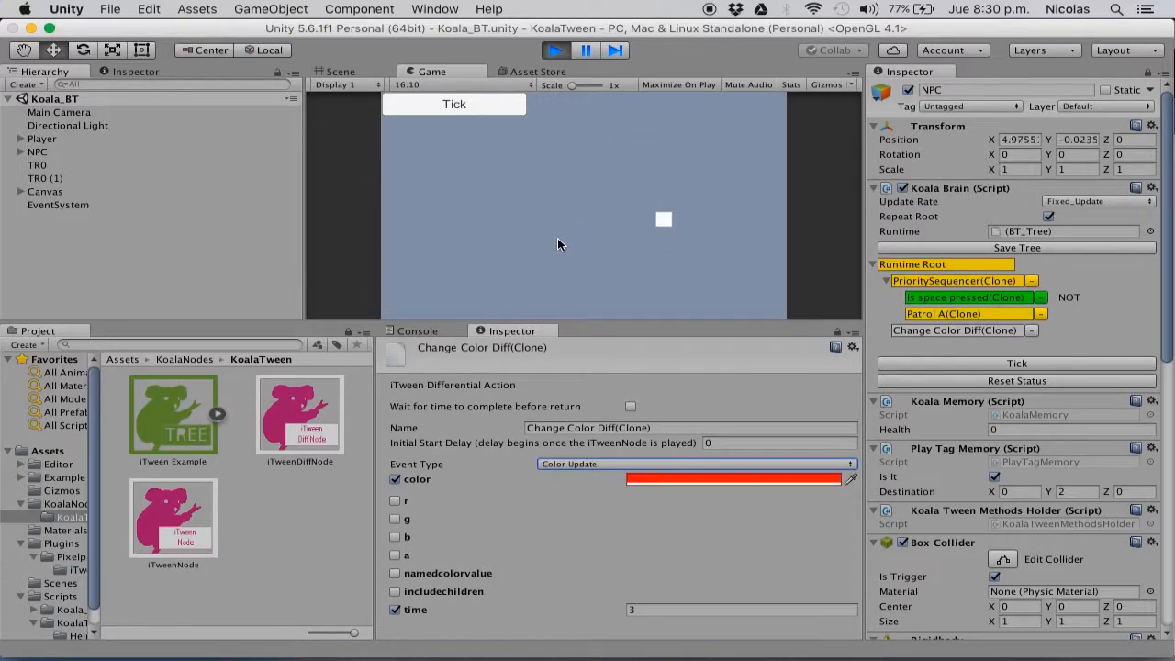
- Test the NPC's color change in the running game view, and stop the scene
{"action": "left_click", "coordinate": [453, 233]}
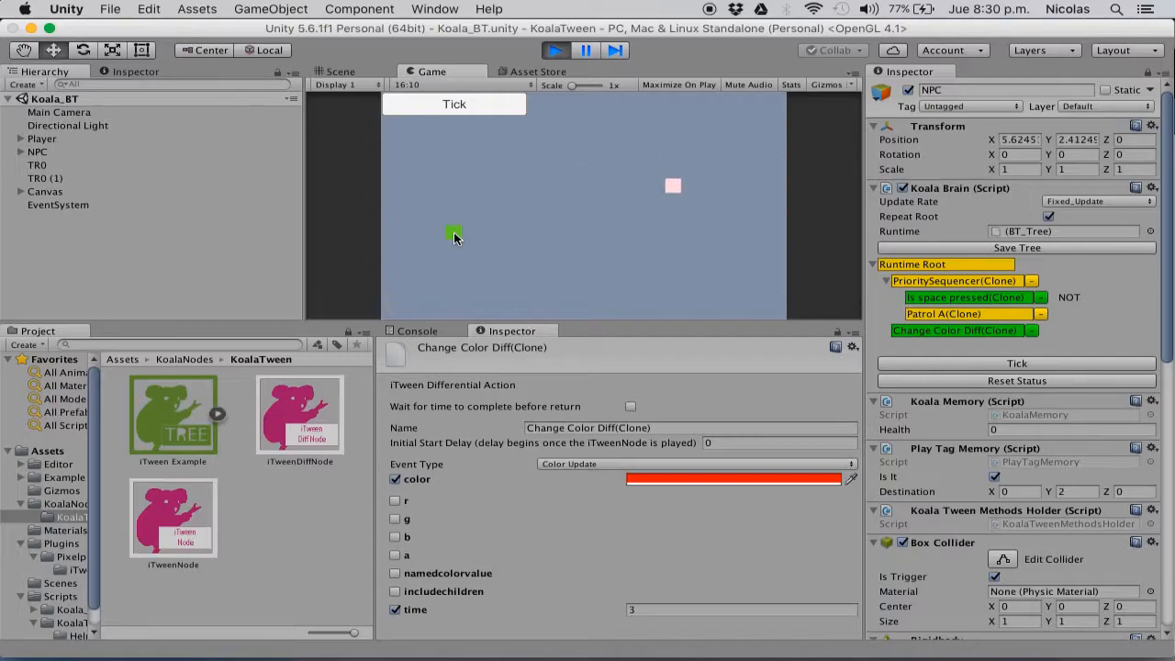
{"action": "left_click", "coordinate": [516, 281]}
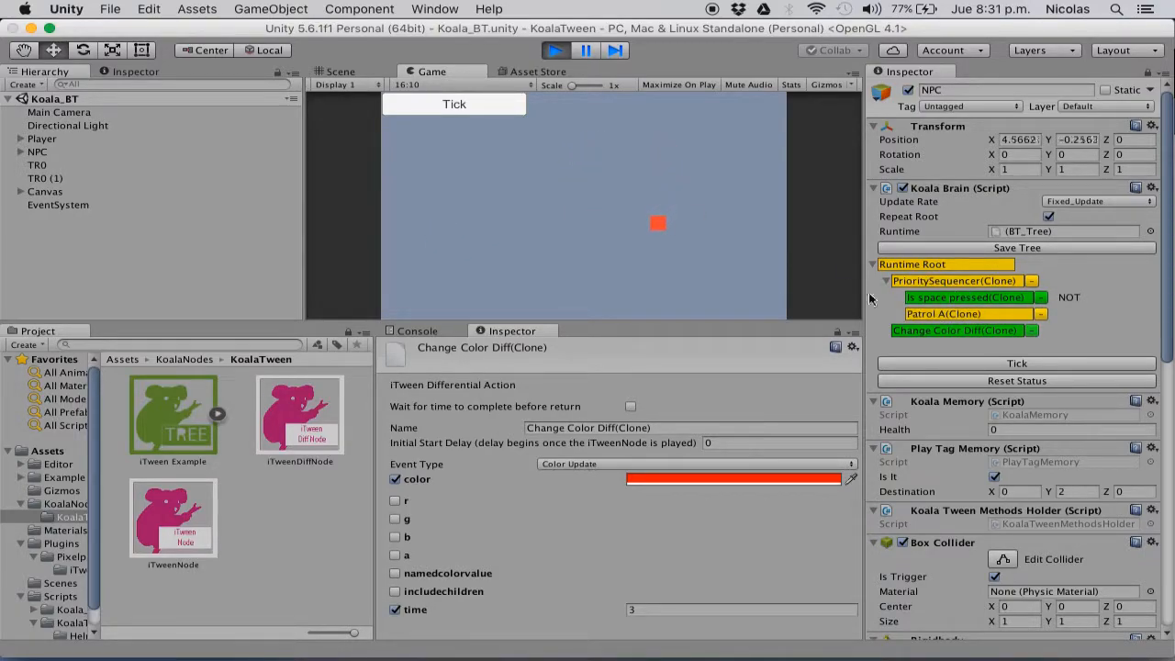
{"action": "left_click", "coordinate": [566, 53]}
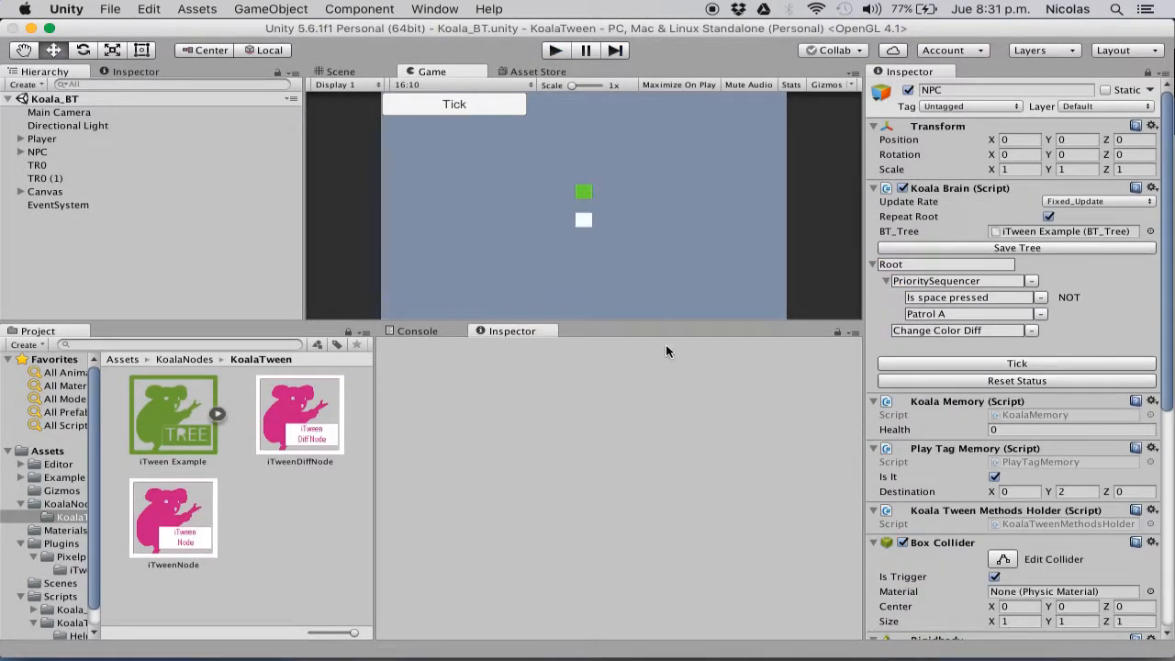